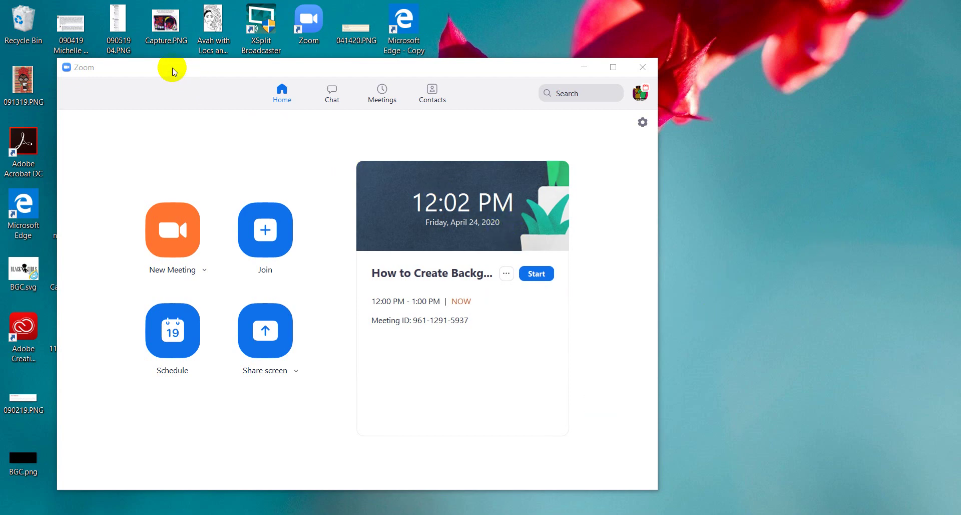
Step: Move the Zoom Home window further right so the desktop icons show
{"action": "left_click_drag", "start_coordinate": [172, 70], "coordinate": [344, 73]}
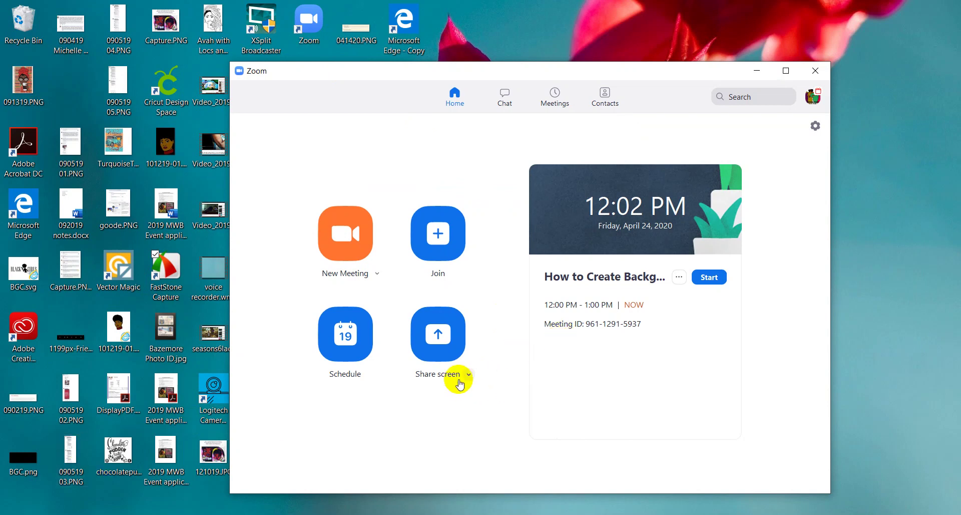
Step: Close Zoom, then relaunch it by searching 'zoom' in Windows Search
{"action": "left_click", "coordinate": [814, 72]}
{"action": "key", "text": "super+s"}
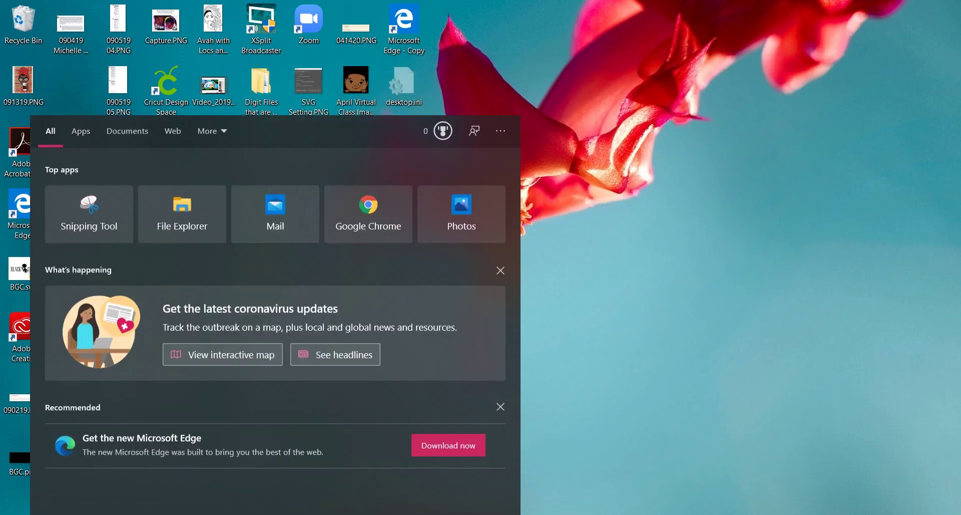
{"action": "type", "text": "zoo"}
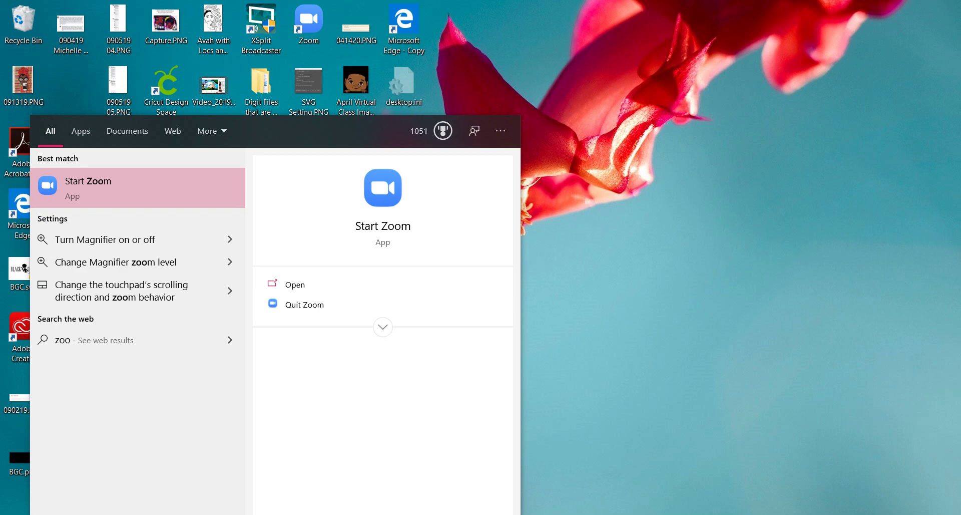
{"action": "type", "text": "m."}
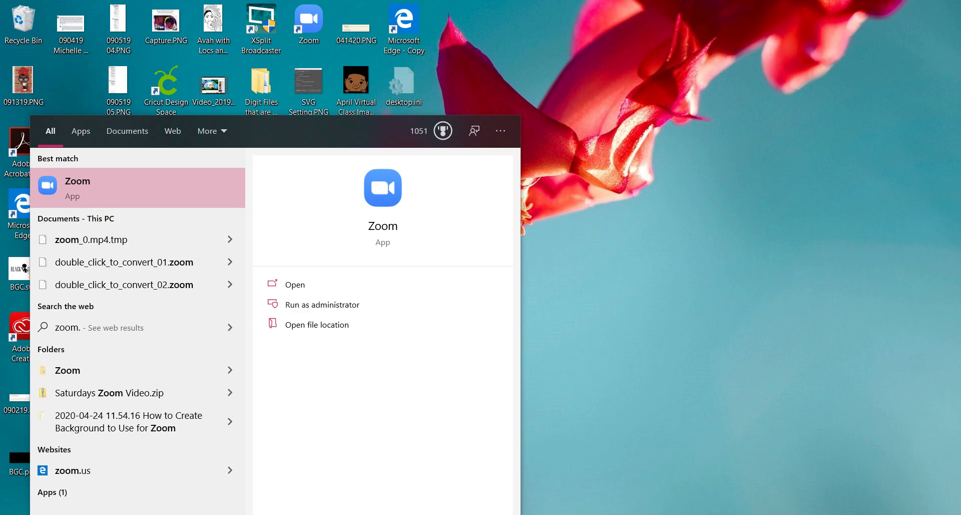
{"action": "left_click", "coordinate": [381, 229]}
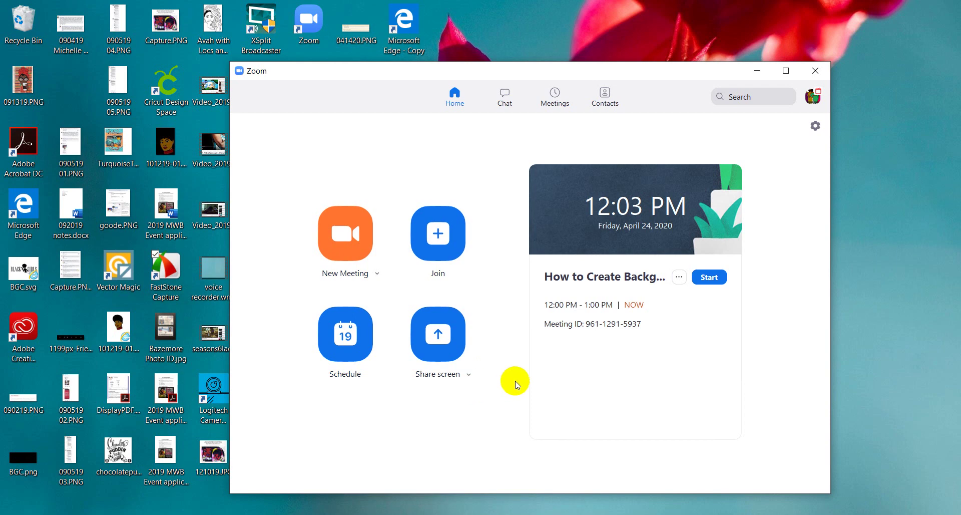
Step: Open Zoom's Virtual Background settings to see the Cocoa Twins background and the Add Image/Add Video options
{"action": "left_click_drag", "start_coordinate": [674, 76], "coordinate": [630, 74]}
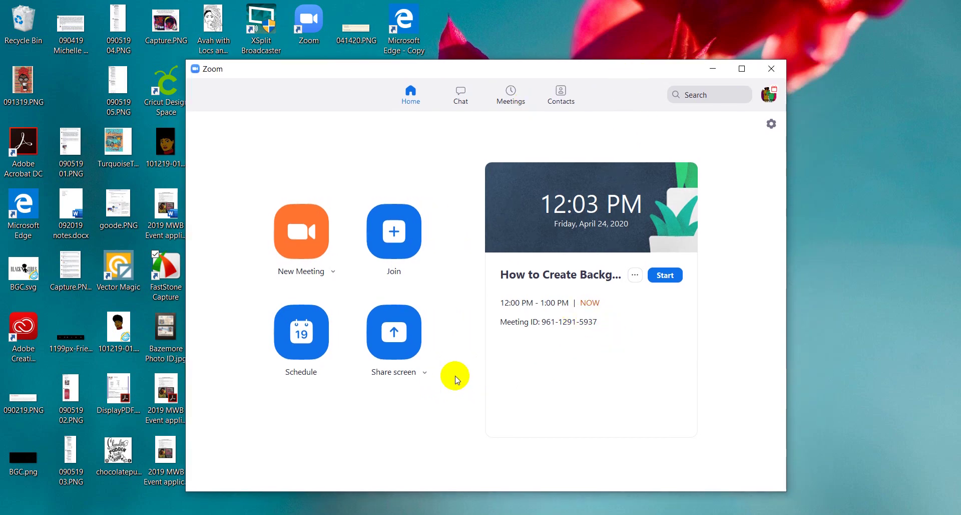
{"action": "left_click", "coordinate": [426, 373]}
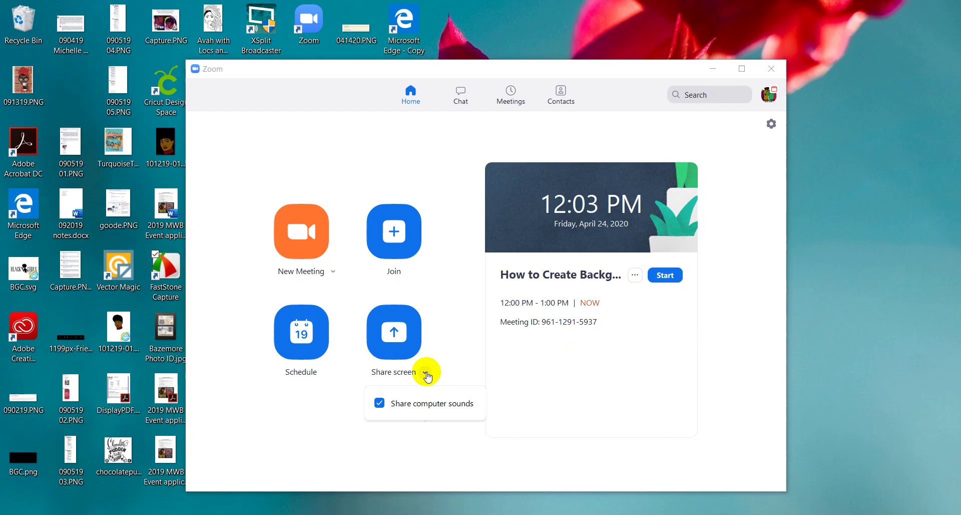
{"action": "left_click", "coordinate": [773, 126]}
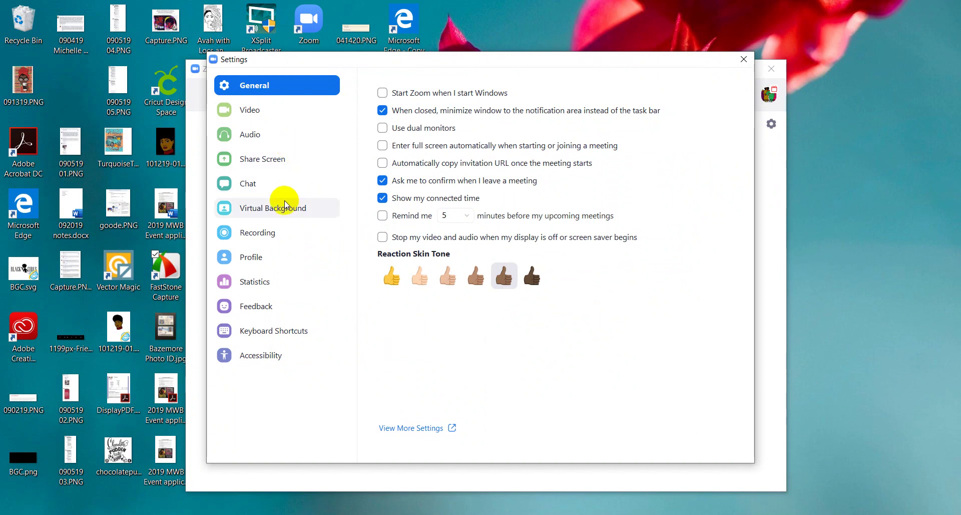
{"action": "left_click", "coordinate": [279, 207]}
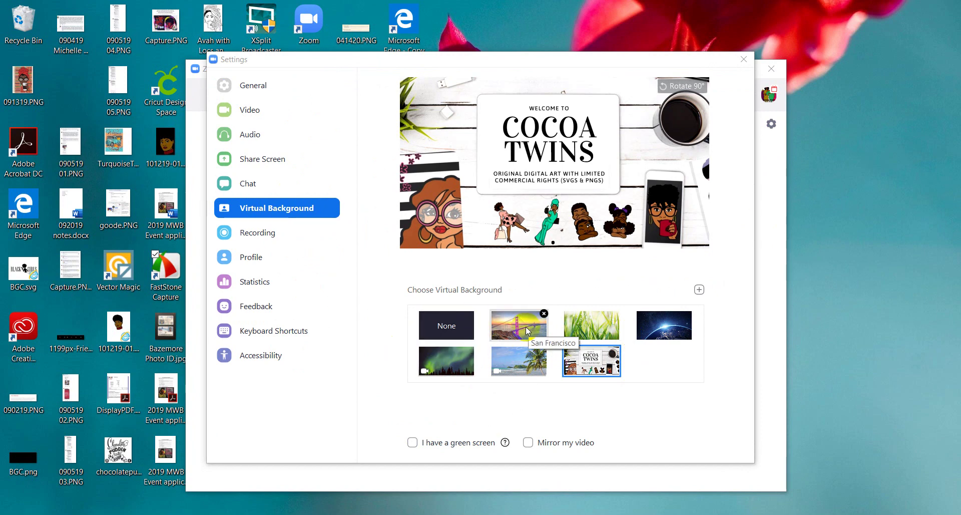
{"action": "left_click", "coordinate": [699, 290]}
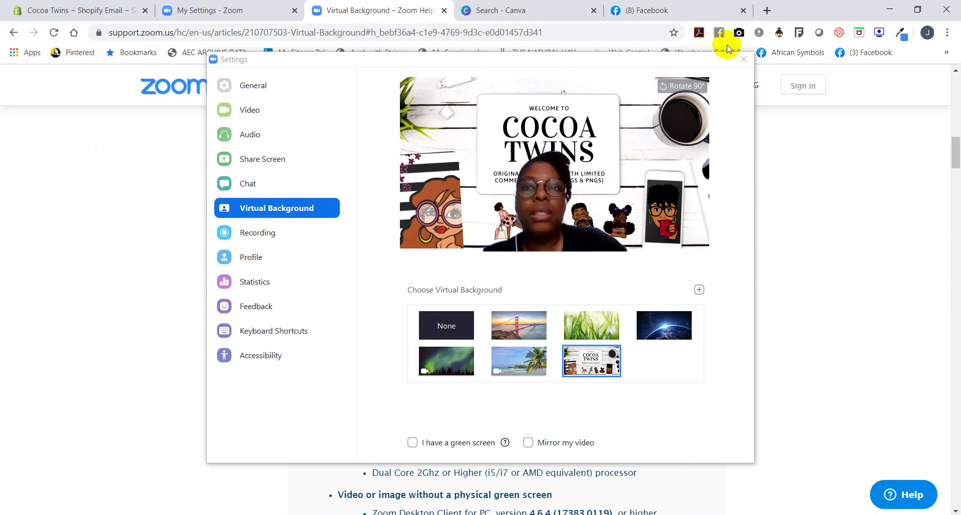
Step: Close Zoom Settings and search 'zoom' among Canva's Create a design types
{"action": "left_click", "coordinate": [744, 59]}
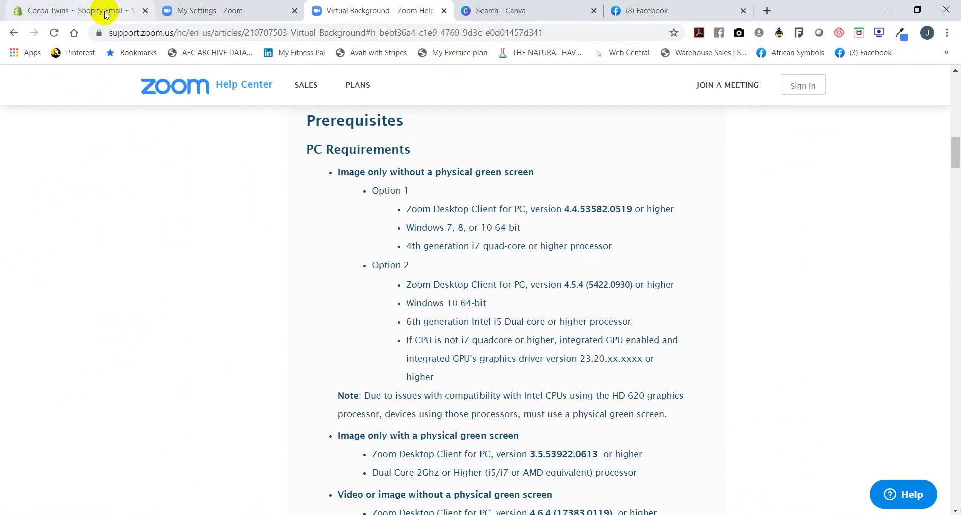
{"action": "left_click", "coordinate": [502, 15]}
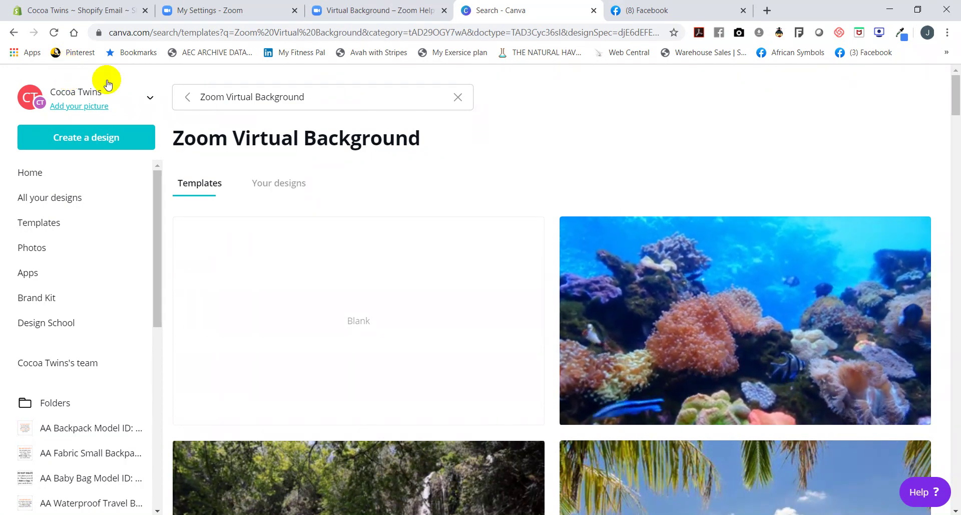
{"action": "left_click", "coordinate": [459, 97]}
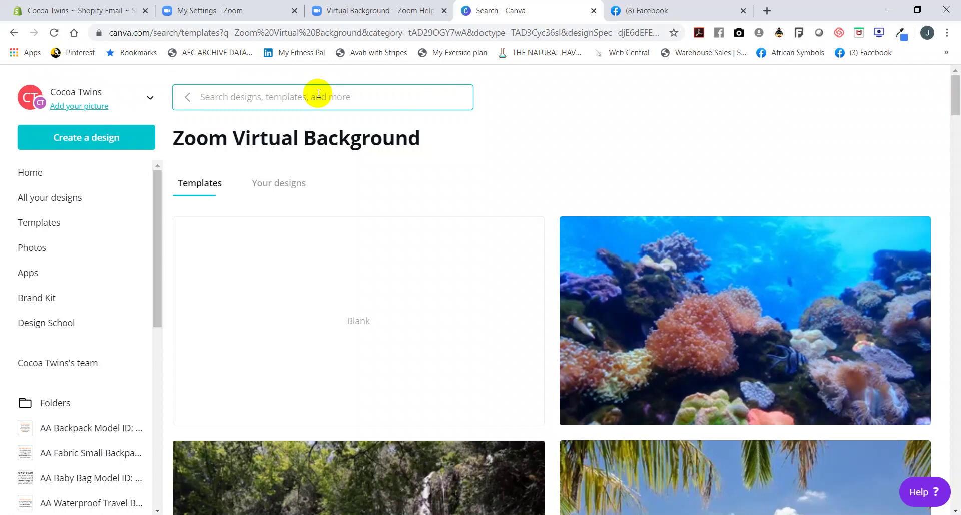
{"action": "left_click", "coordinate": [89, 142]}
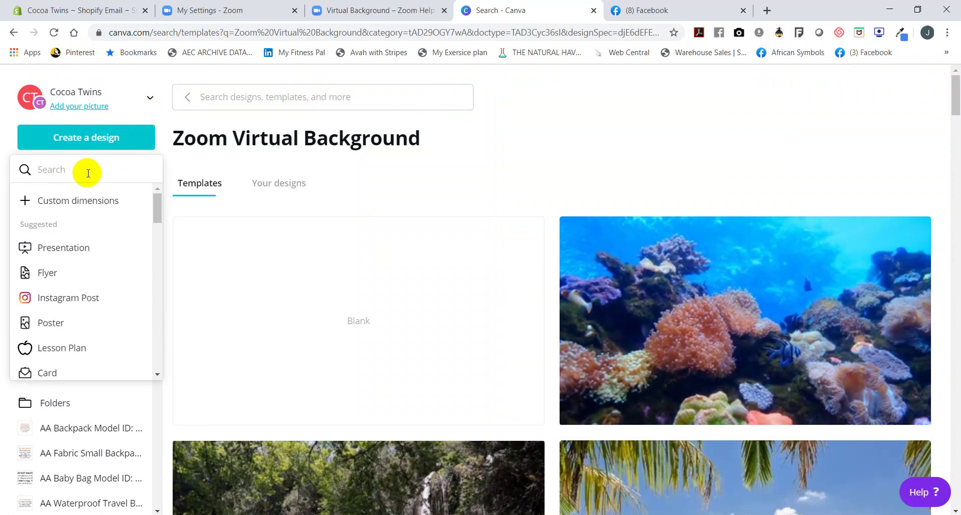
{"action": "type", "text": "zoom"}
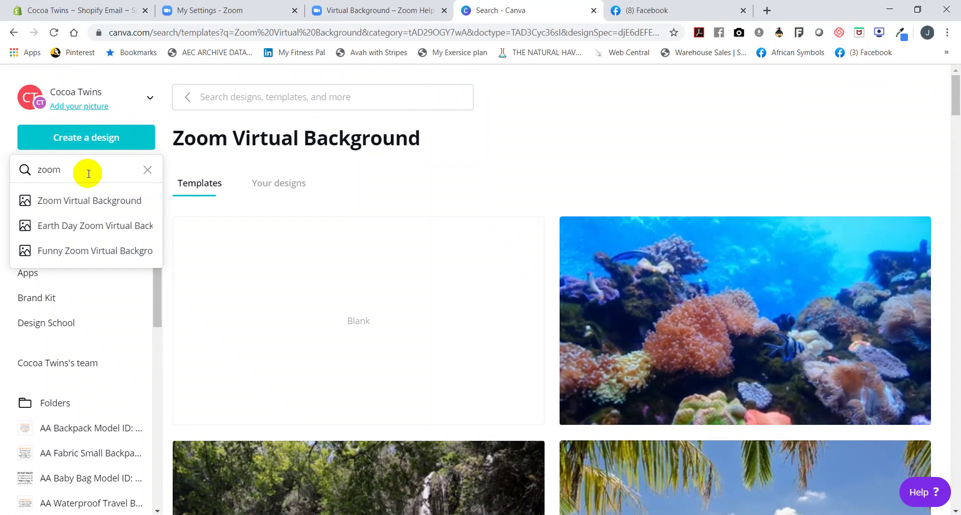
Step: Start a new Zoom Virtual Background design and apply the Taurus template
{"action": "left_click", "coordinate": [52, 205]}
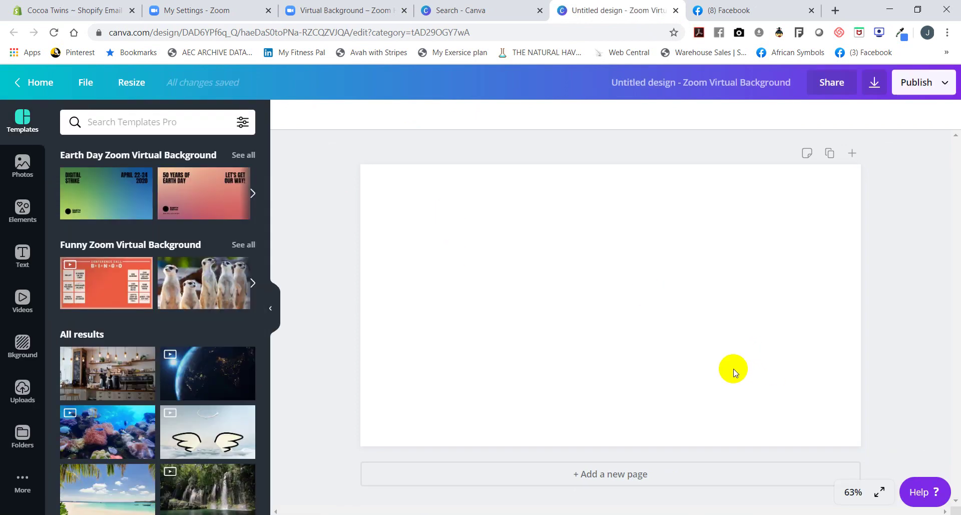
{"action": "scroll", "coordinate": [149, 226], "scroll_direction": "down", "scroll_amount": 5}
{"action": "scroll", "coordinate": [150, 230], "scroll_direction": "down", "scroll_amount": 4}
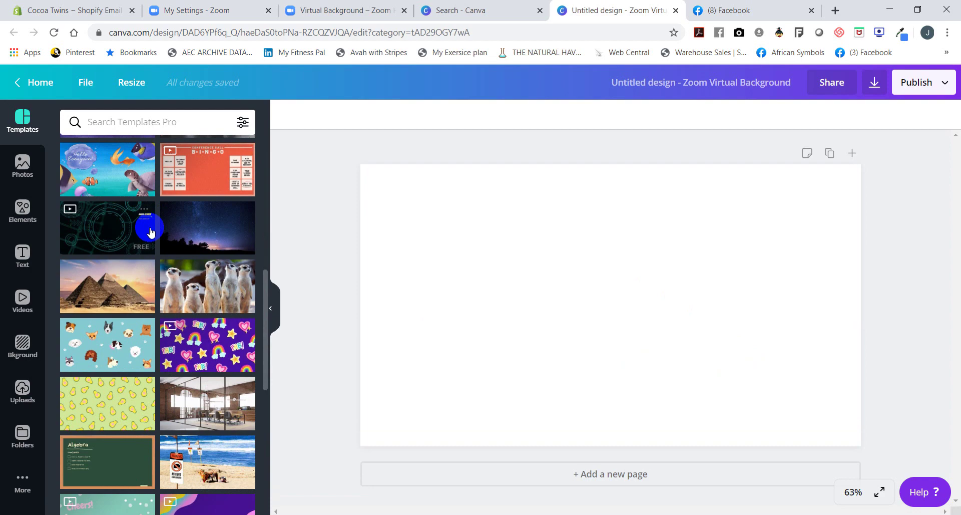
{"action": "scroll", "coordinate": [150, 230], "scroll_direction": "down", "scroll_amount": 15}
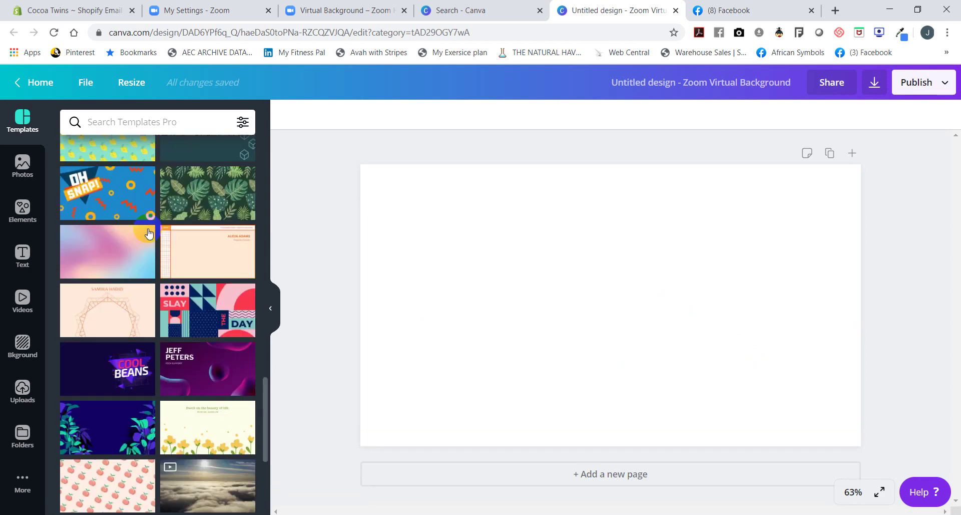
{"action": "scroll", "coordinate": [149, 233], "scroll_direction": "down", "scroll_amount": 5}
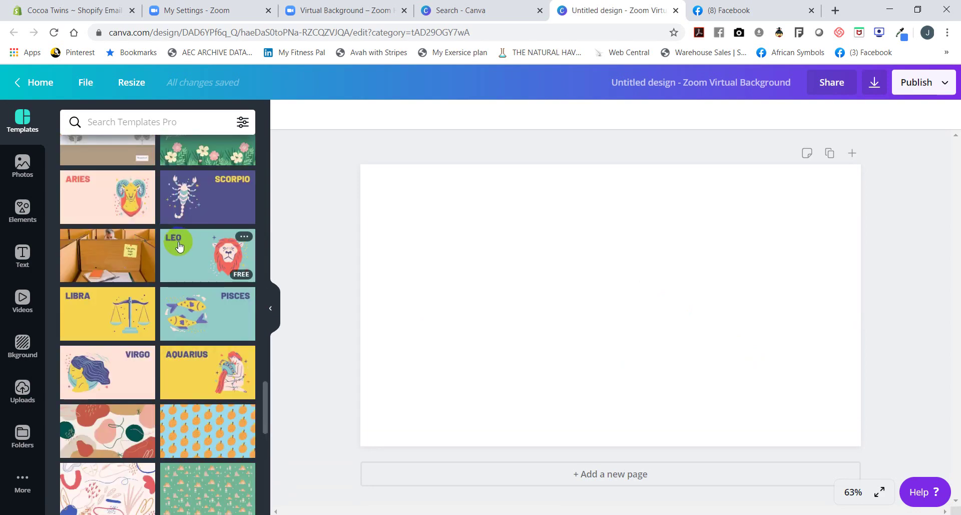
{"action": "scroll", "coordinate": [149, 233], "scroll_direction": "down", "scroll_amount": 4}
{"action": "scroll", "coordinate": [171, 248], "scroll_direction": "up", "scroll_amount": 10}
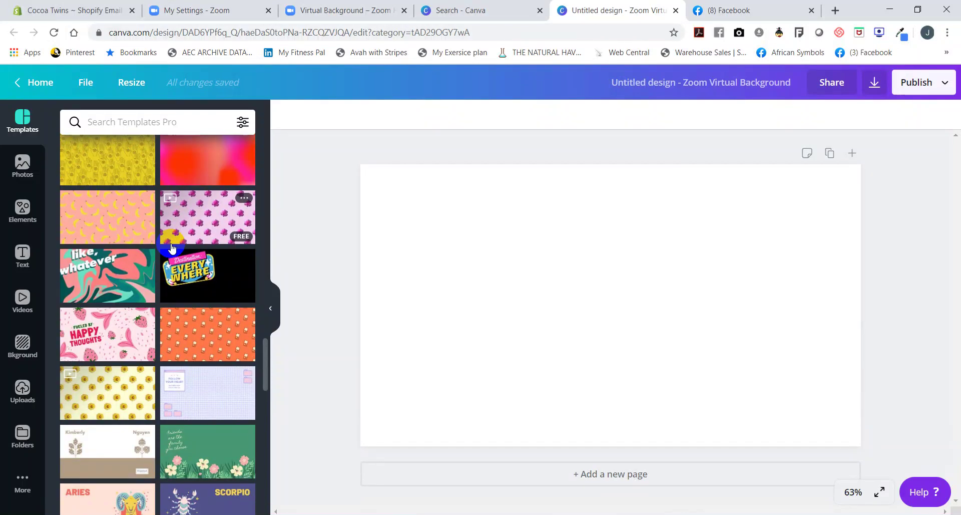
{"action": "scroll", "coordinate": [105, 211], "scroll_direction": "down", "scroll_amount": 3}
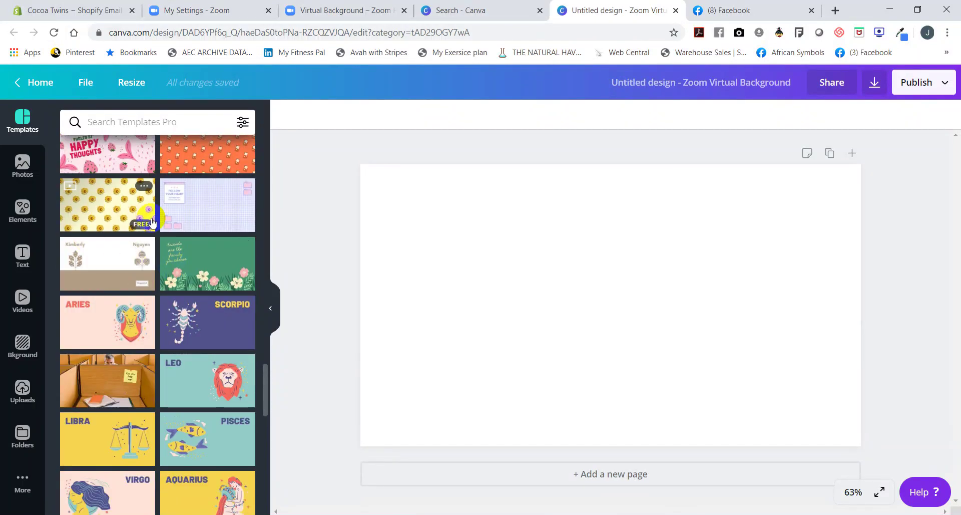
{"action": "scroll", "coordinate": [239, 259], "scroll_direction": "down", "scroll_amount": 5}
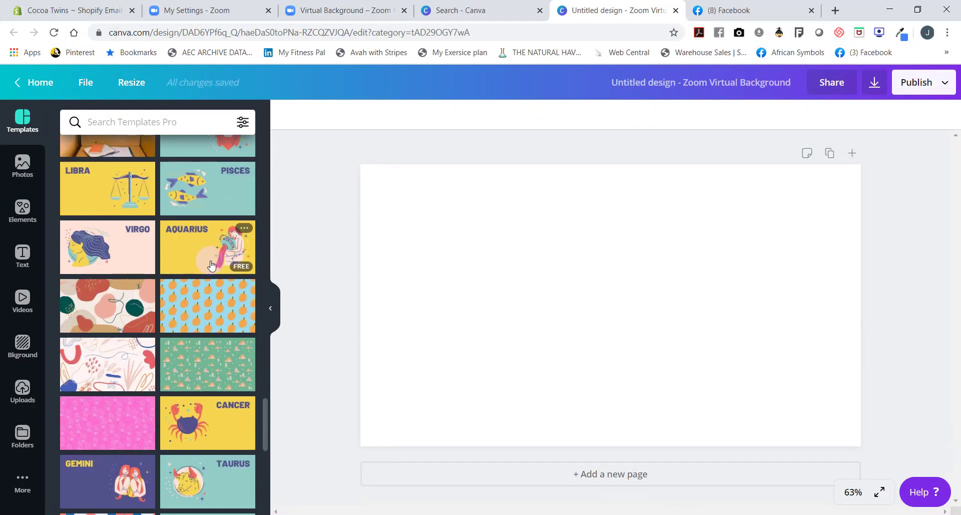
{"action": "scroll", "coordinate": [201, 262], "scroll_direction": "down", "scroll_amount": 5}
{"action": "scroll", "coordinate": [201, 263], "scroll_direction": "up", "scroll_amount": 3}
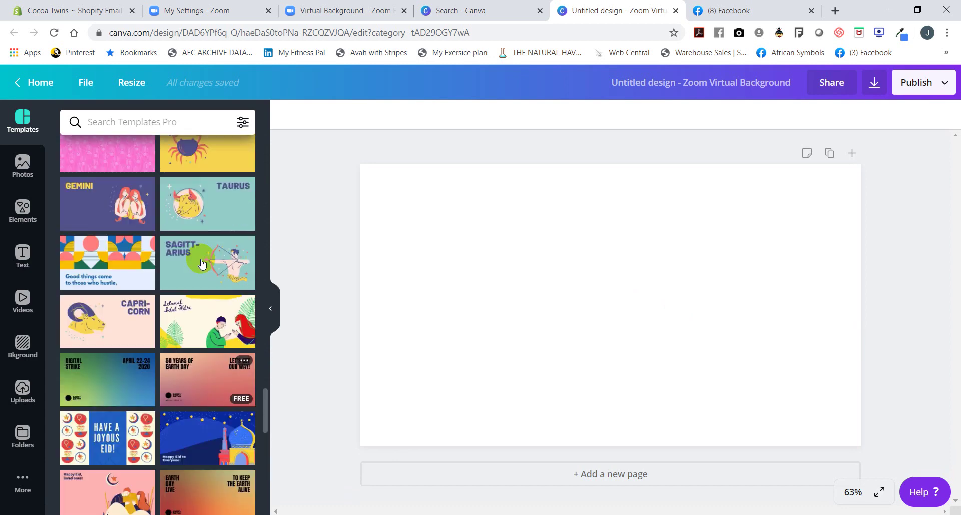
{"action": "left_click", "coordinate": [202, 248]}
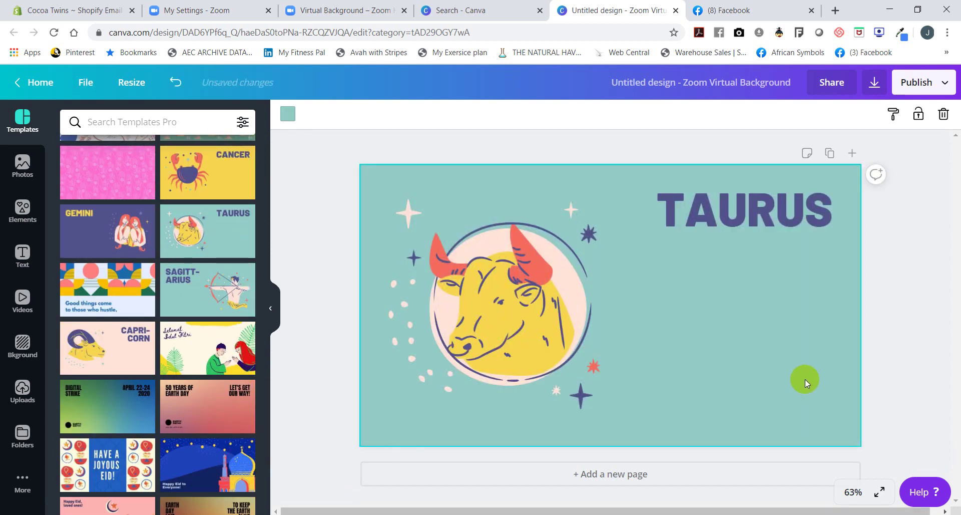
{"action": "left_click", "coordinate": [921, 359]}
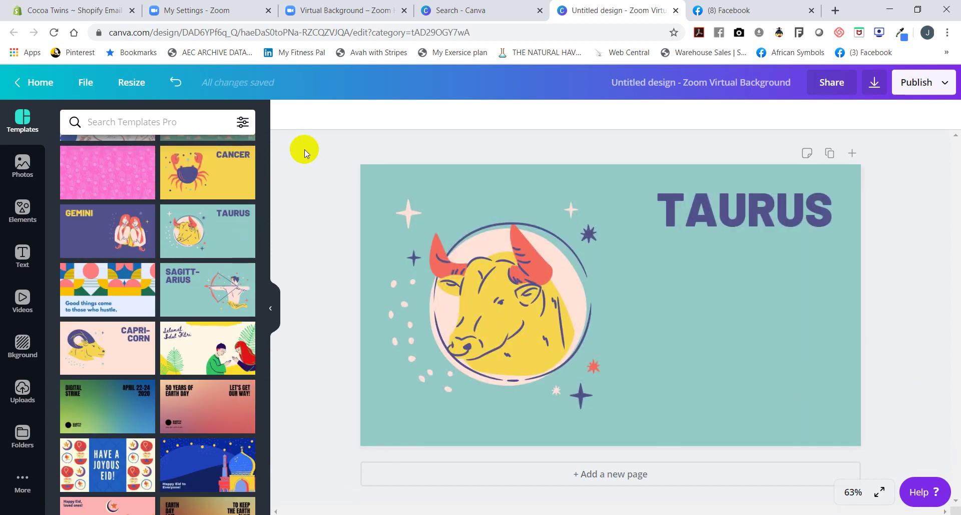
Step: Search templates for 'stickers' and swap in the purple FAB! rainbow template
{"action": "left_click", "coordinate": [112, 122]}
{"action": "type", "text": "stickers"}
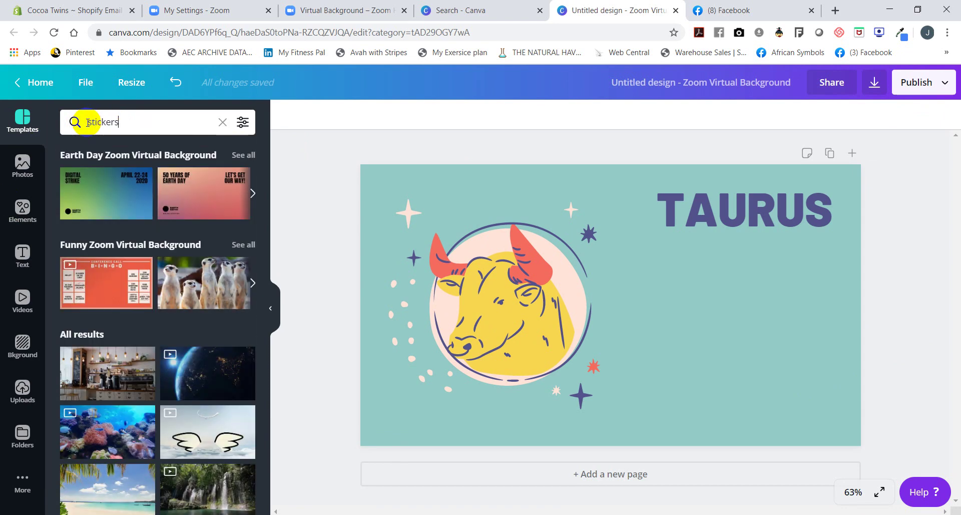
{"action": "key", "text": "Return"}
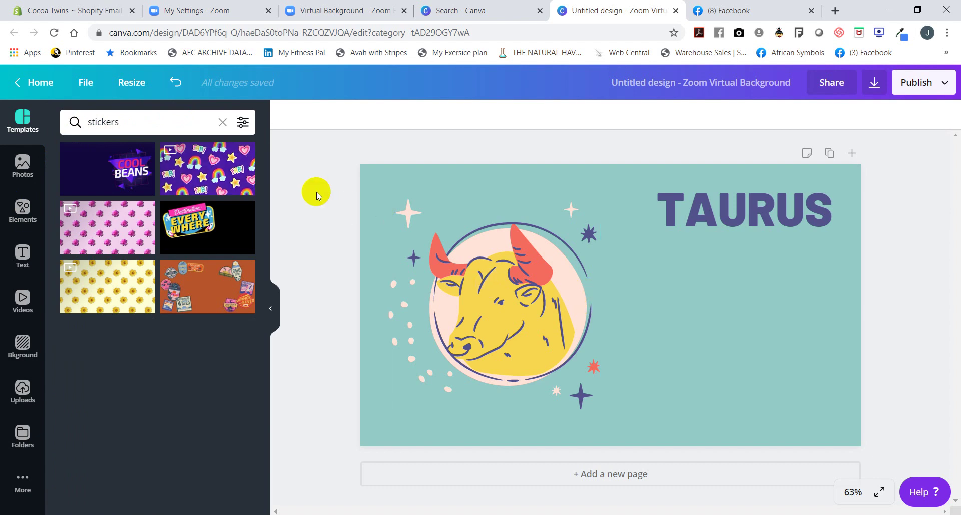
{"action": "left_click", "coordinate": [200, 180]}
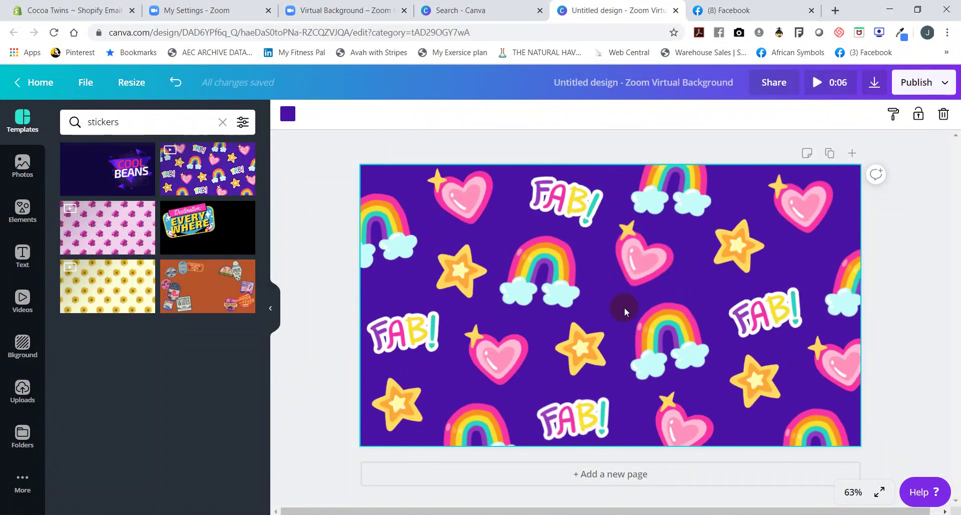
{"action": "left_click", "coordinate": [21, 163]}
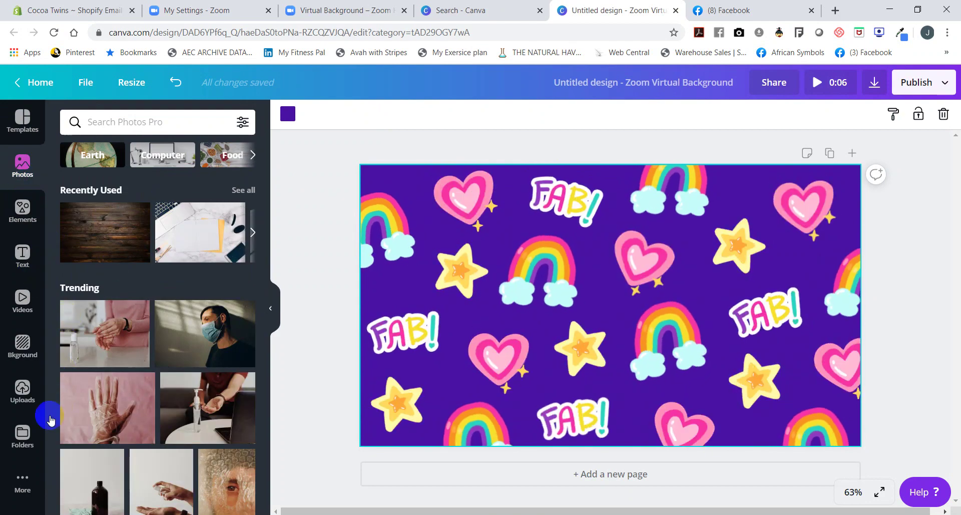
Step: Add the masked afro-puff girl cartoon from Uploads and lower it toward the bottom
{"action": "left_click", "coordinate": [16, 402]}
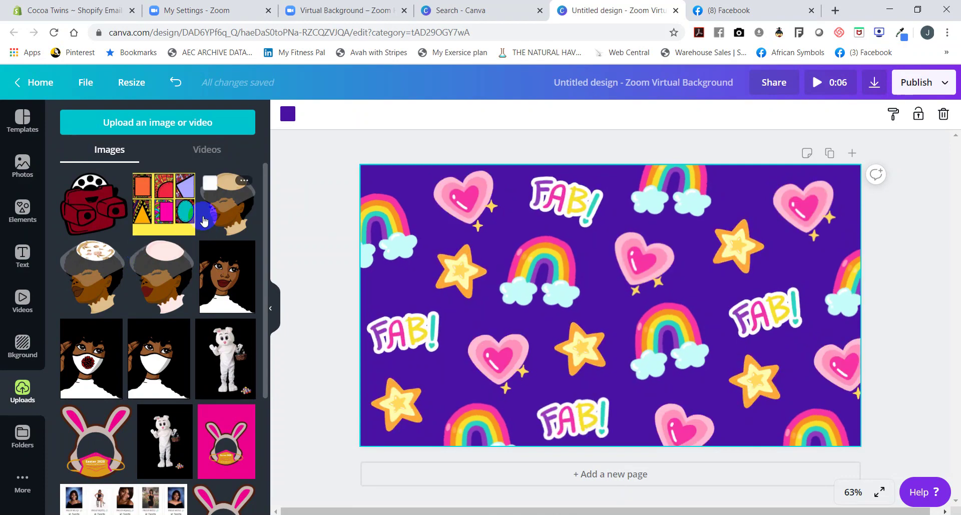
{"action": "scroll", "coordinate": [249, 220], "scroll_direction": "down", "scroll_amount": 8}
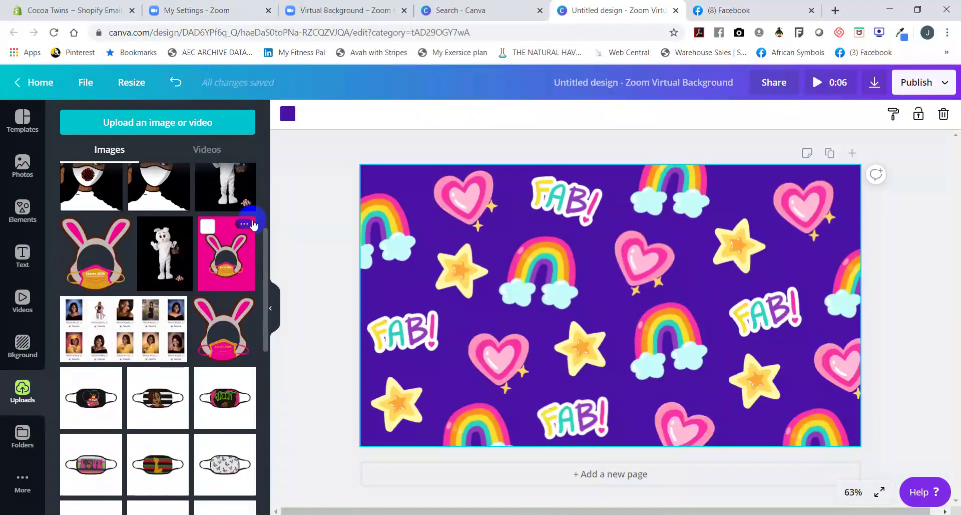
{"action": "scroll", "coordinate": [248, 228], "scroll_direction": "down", "scroll_amount": 5}
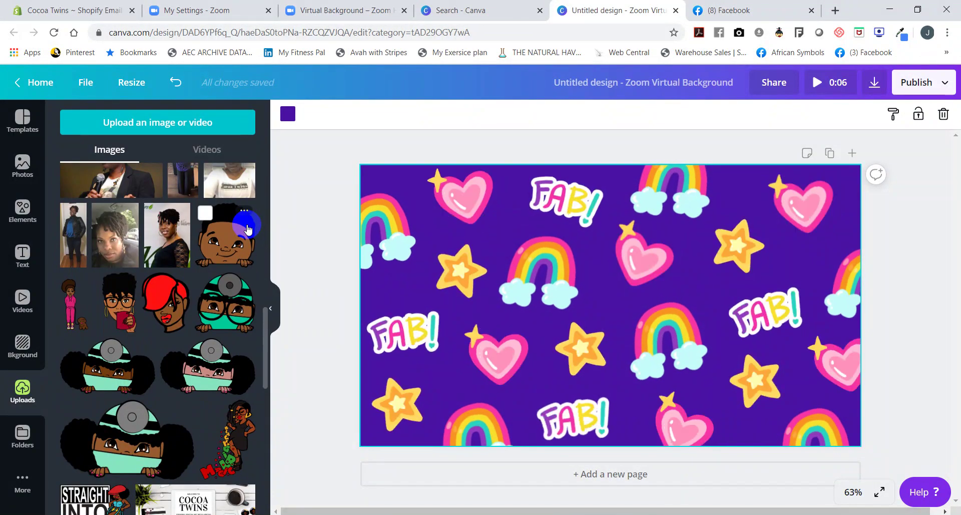
{"action": "left_click", "coordinate": [111, 368]}
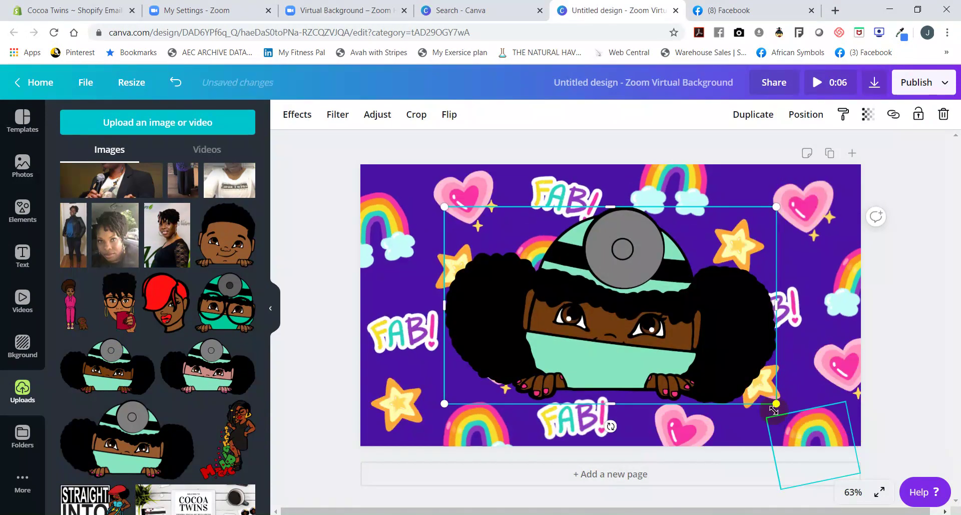
{"action": "left_click_drag", "start_coordinate": [688, 323], "coordinate": [689, 358]}
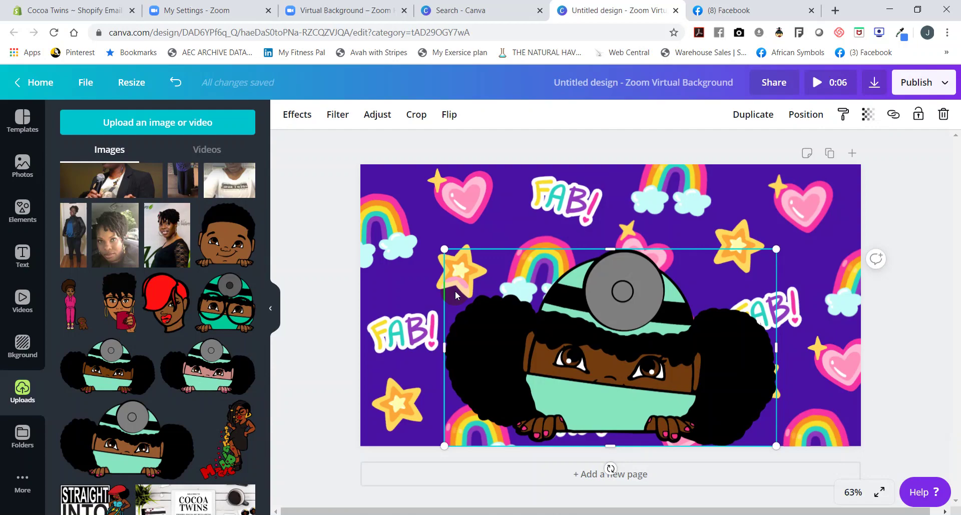
Step: Add a grey square from Elements, stretch it into a bar, and colour it dark brown
{"action": "left_click", "coordinate": [23, 210]}
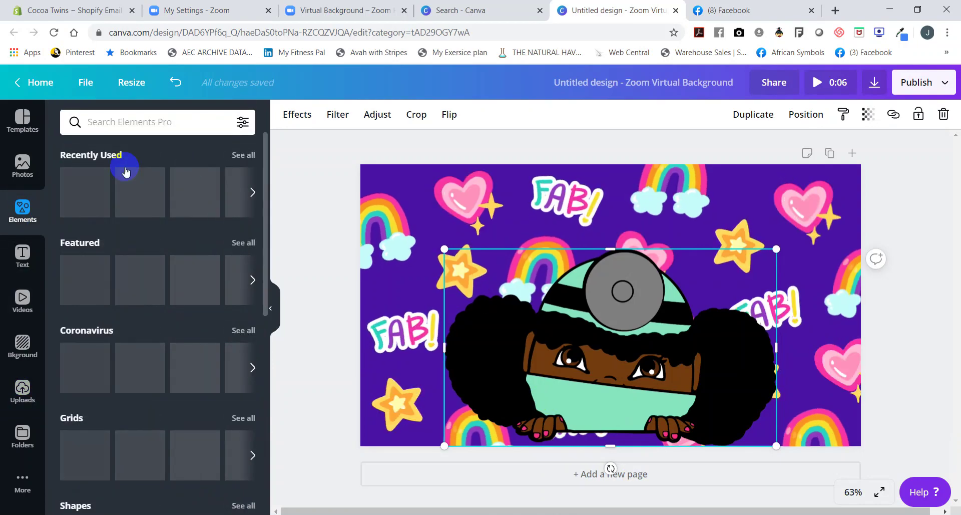
{"action": "left_click", "coordinate": [142, 190]}
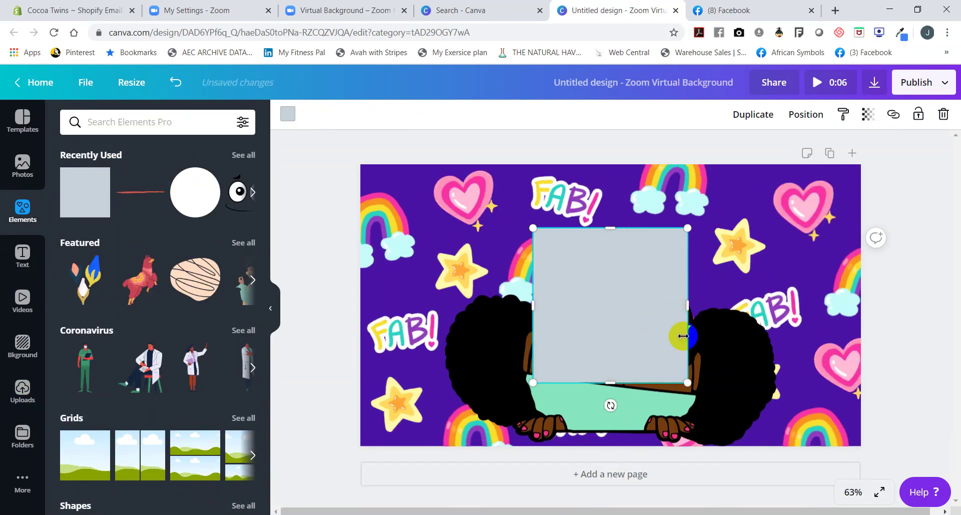
{"action": "left_click_drag", "start_coordinate": [689, 312], "coordinate": [845, 312]}
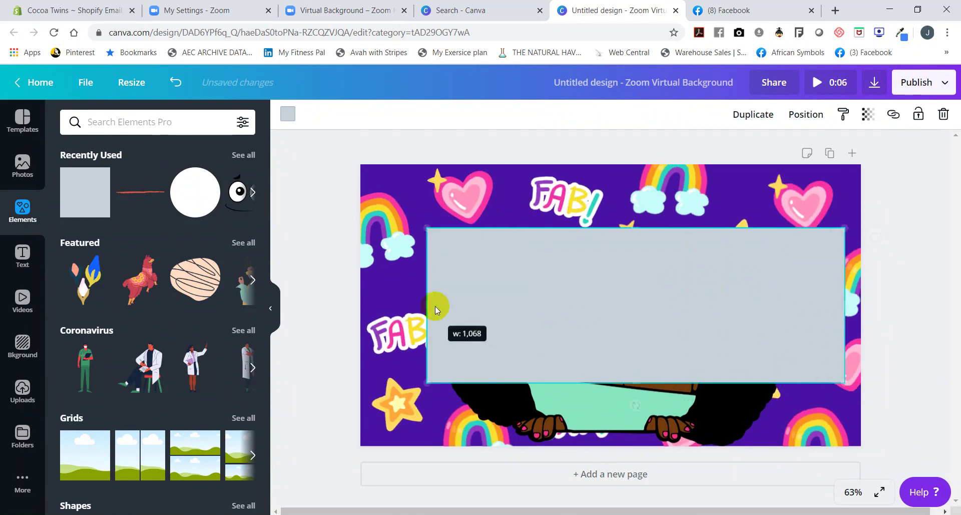
{"action": "left_click_drag", "start_coordinate": [630, 393], "coordinate": [649, 509]}
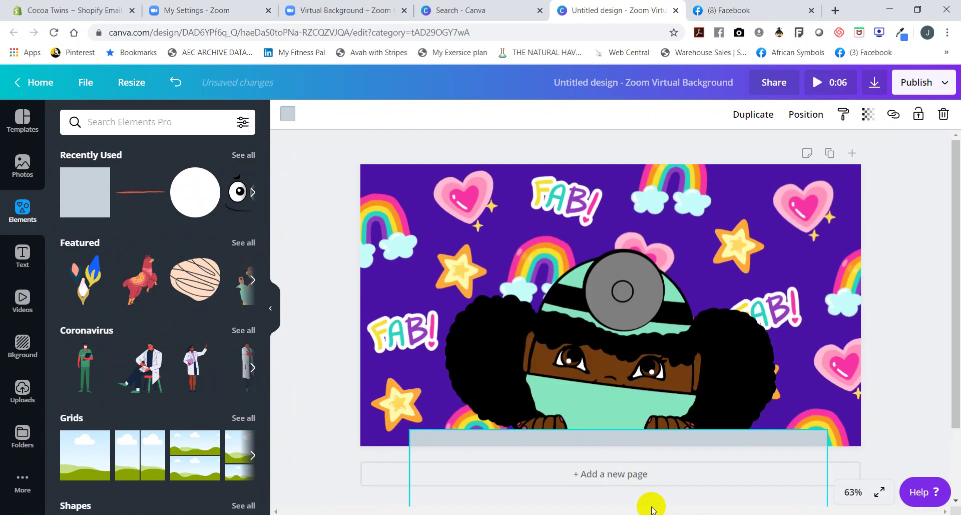
{"action": "left_click", "coordinate": [667, 430]}
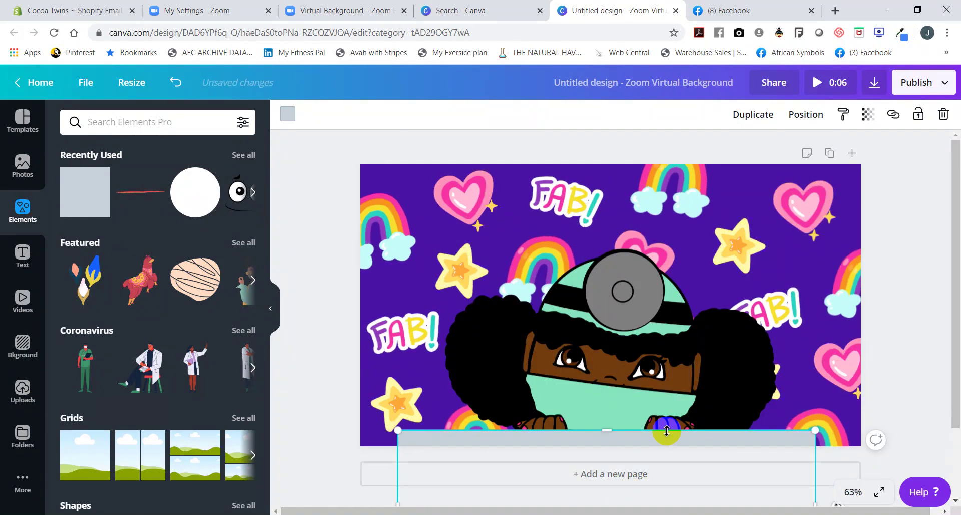
{"action": "left_click", "coordinate": [866, 115]}
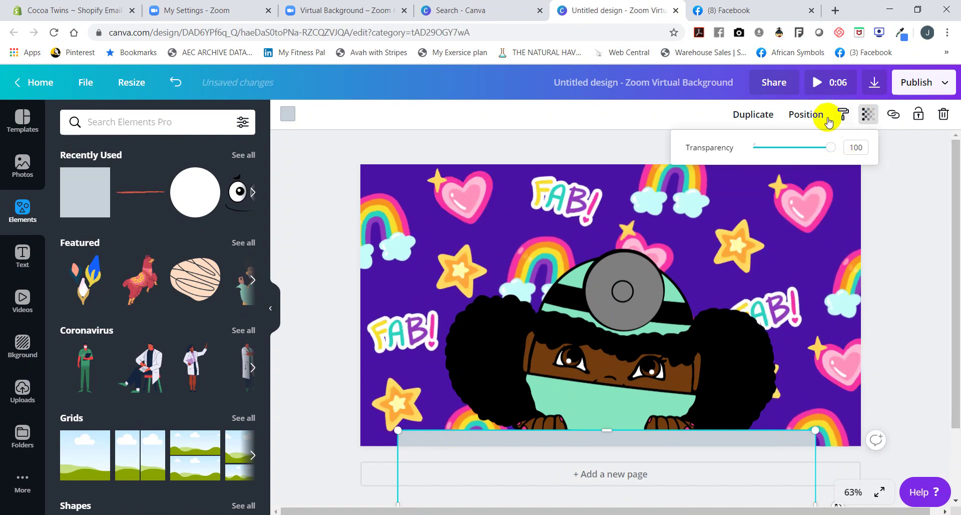
{"action": "left_click", "coordinate": [289, 114]}
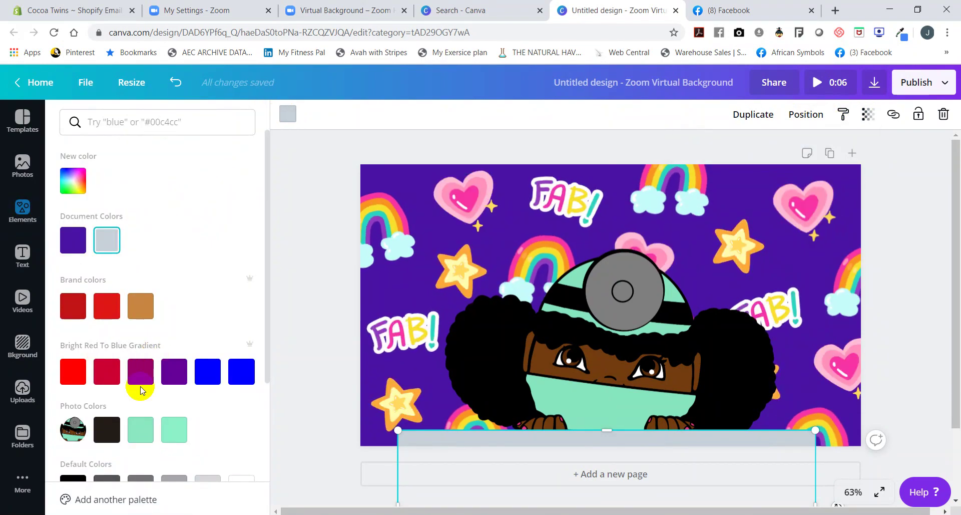
{"action": "left_click", "coordinate": [104, 434]}
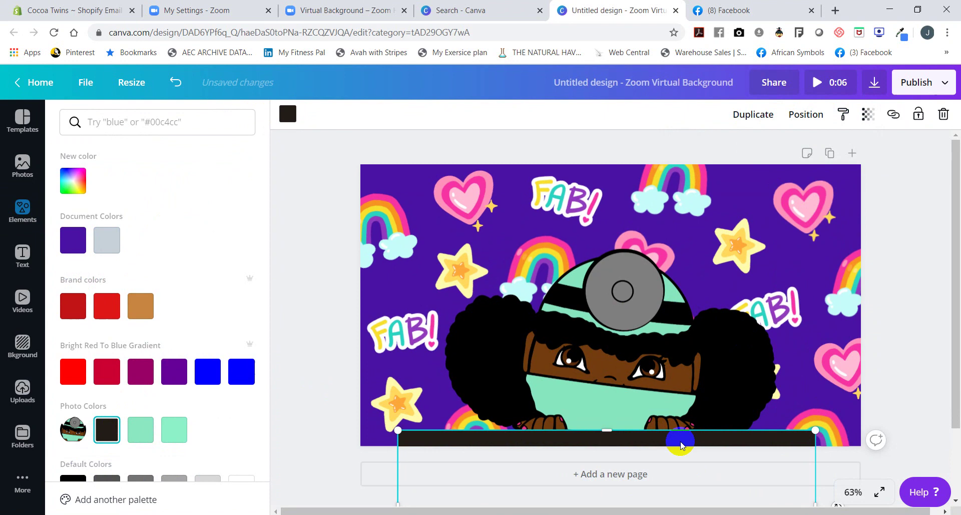
Step: Widen the dark brown bar on both sides and settle it along the bottom edge
{"action": "left_click_drag", "start_coordinate": [680, 439], "coordinate": [740, 275]}
{"action": "left_click_drag", "start_coordinate": [879, 270], "coordinate": [880, 271]}
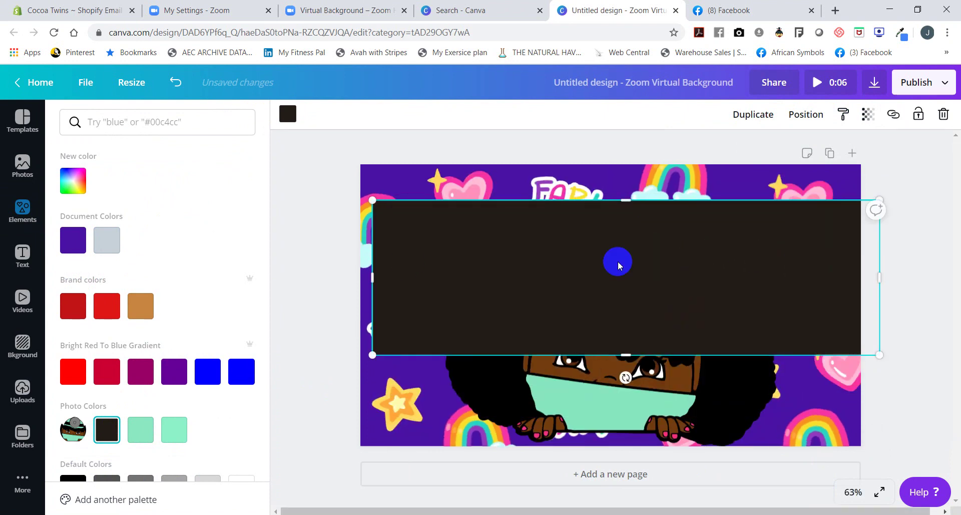
{"action": "left_click_drag", "start_coordinate": [371, 280], "coordinate": [330, 280]}
{"action": "left_click_drag", "start_coordinate": [689, 279], "coordinate": [716, 510]}
{"action": "left_click", "coordinate": [808, 114]}
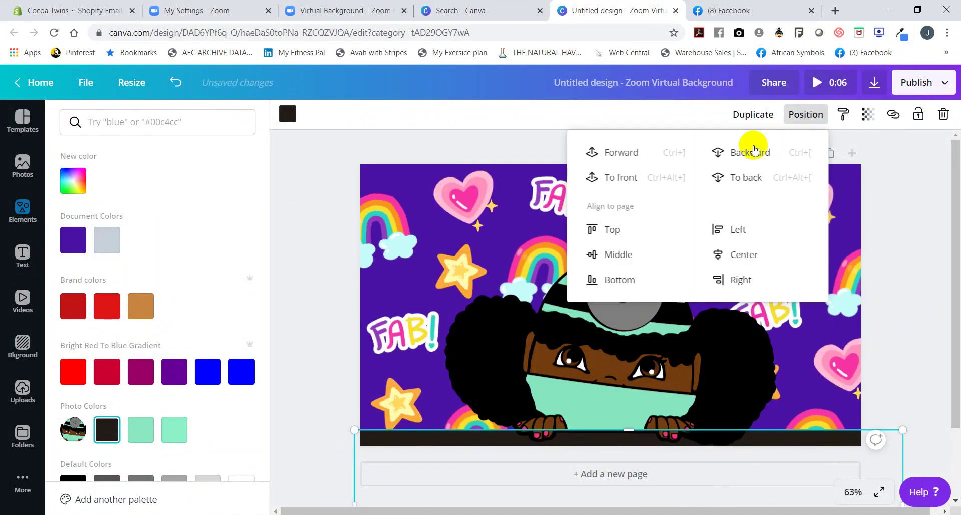
{"action": "left_click", "coordinate": [938, 266]}
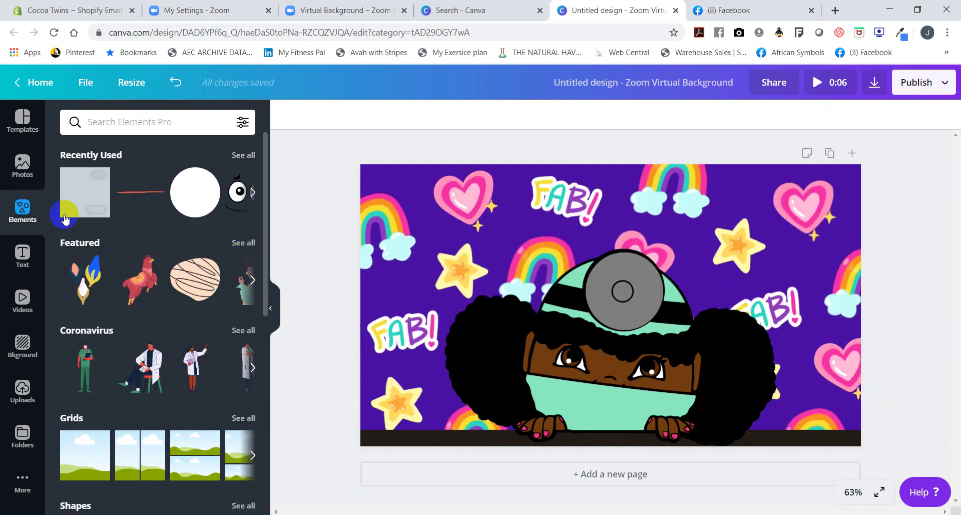
Step: Add a white WELCOME heading, enlarge it to size 108, and place it at the top
{"action": "left_click", "coordinate": [23, 255]}
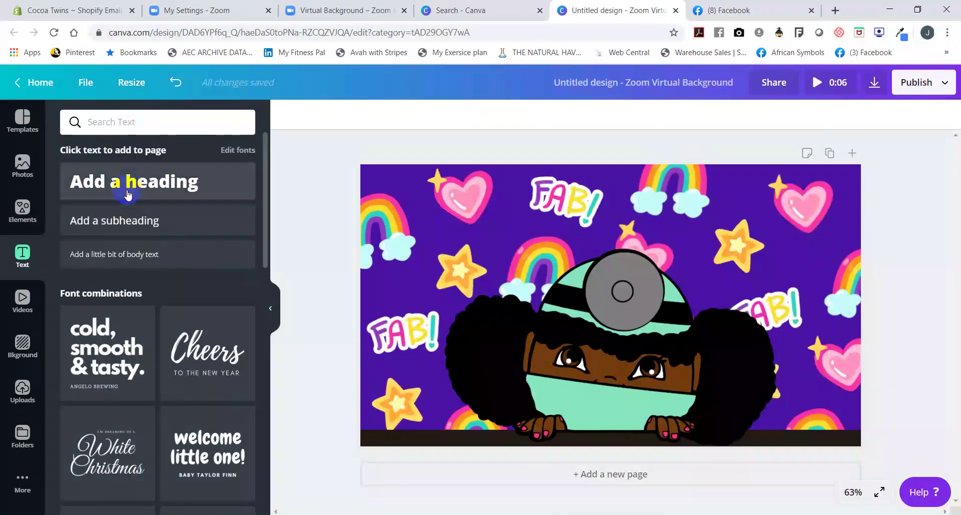
{"action": "left_click", "coordinate": [129, 182]}
{"action": "type", "text": "WELCOME"}
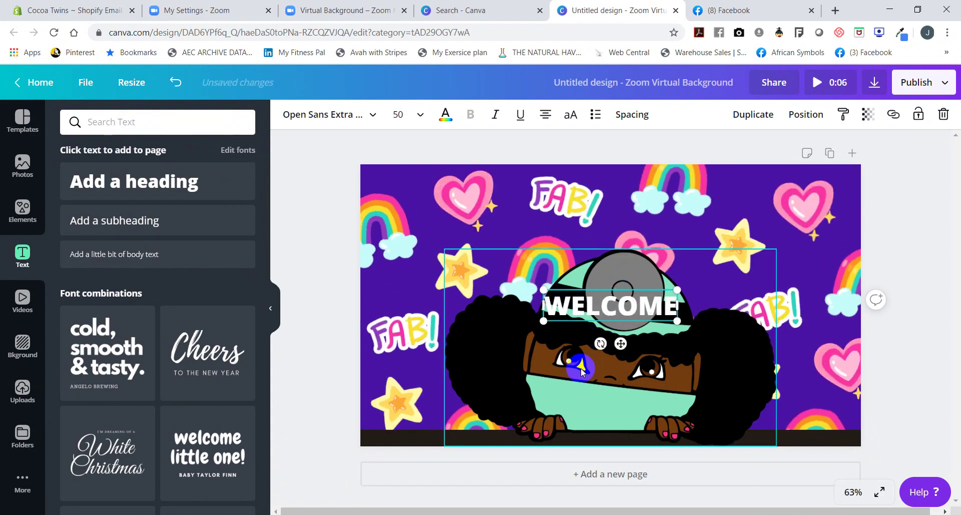
{"action": "left_click_drag", "start_coordinate": [678, 322], "coordinate": [832, 356]}
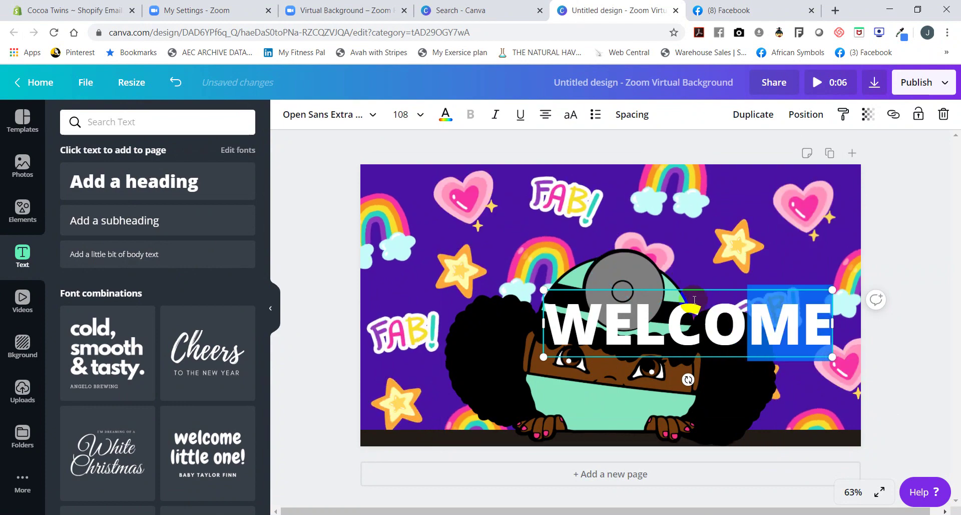
{"action": "left_click_drag", "start_coordinate": [742, 287], "coordinate": [647, 172]}
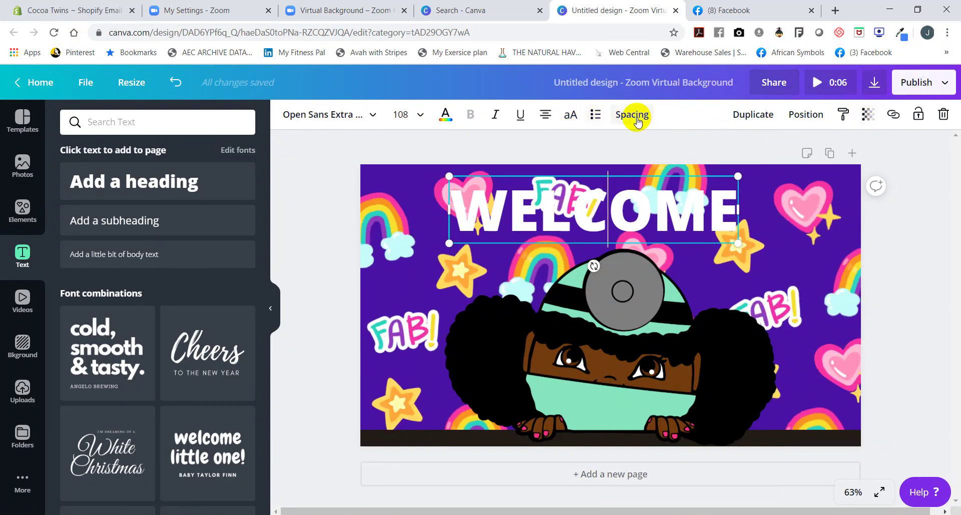
Step: Darken the heading, enlarge it to 148, and change its text to 'How Are You?'
{"action": "left_click", "coordinate": [445, 114]}
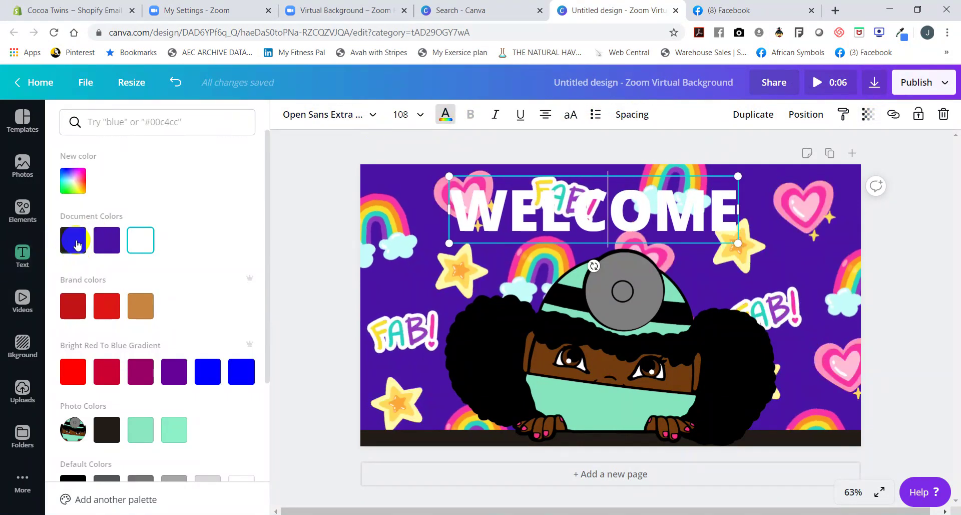
{"action": "left_click", "coordinate": [73, 240]}
{"action": "left_click_drag", "start_coordinate": [738, 243], "coordinate": [845, 267]}
{"action": "left_click_drag", "start_coordinate": [763, 172], "coordinate": [728, 154]}
{"action": "left_click_drag", "start_coordinate": [741, 223], "coordinate": [790, 224]}
{"action": "type", "text": "how"}
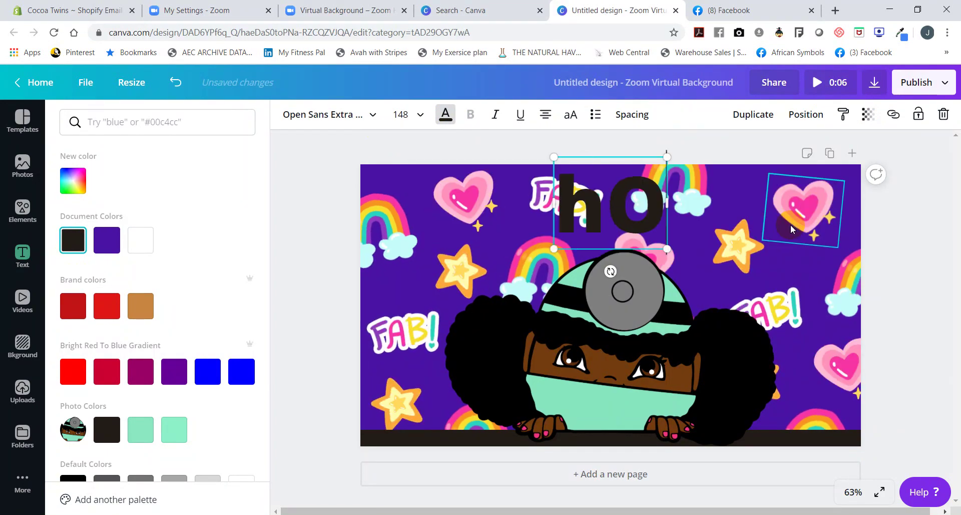
{"action": "key", "text": "BackSpace"}
{"action": "key", "text": "BackSpace"}
{"action": "key", "text": "BackSpace"}
{"action": "type", "text": "How"}
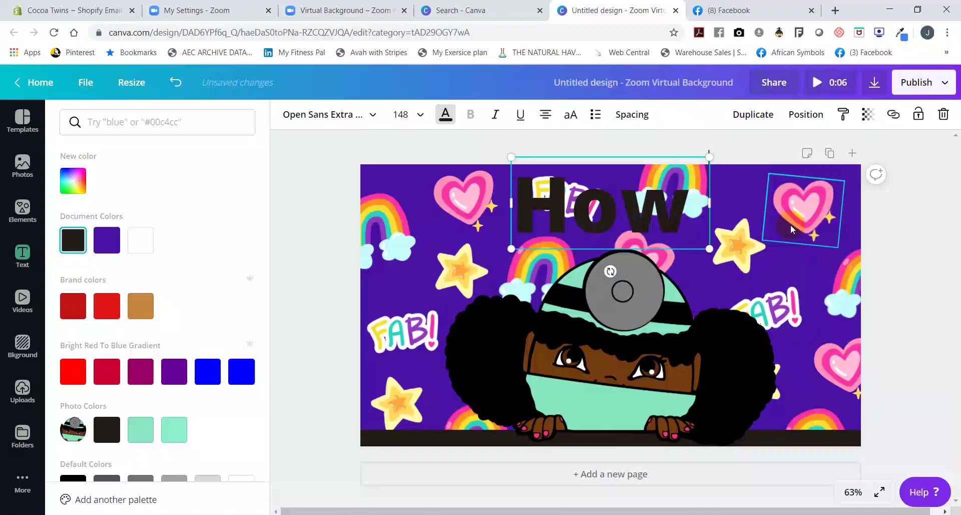
{"action": "type", "text": " Are Y"}
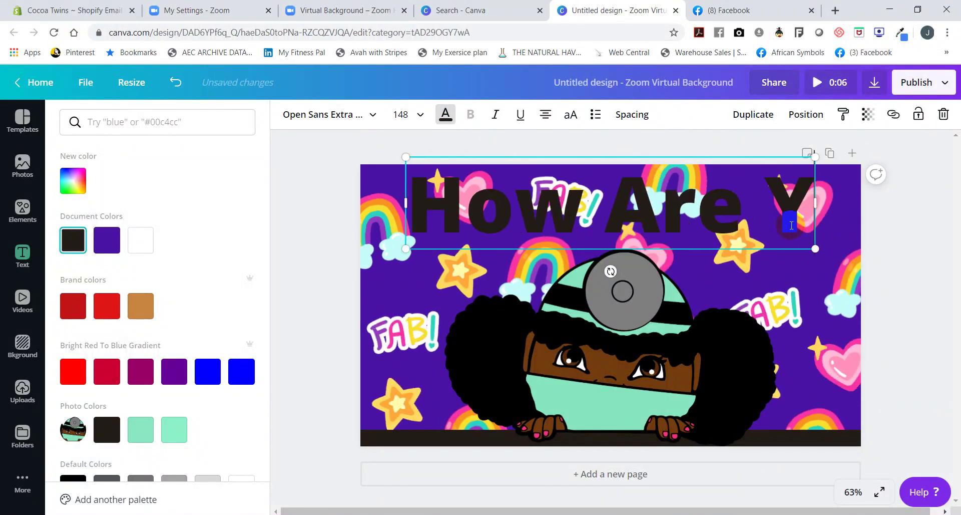
{"action": "type", "text": "ou?"}
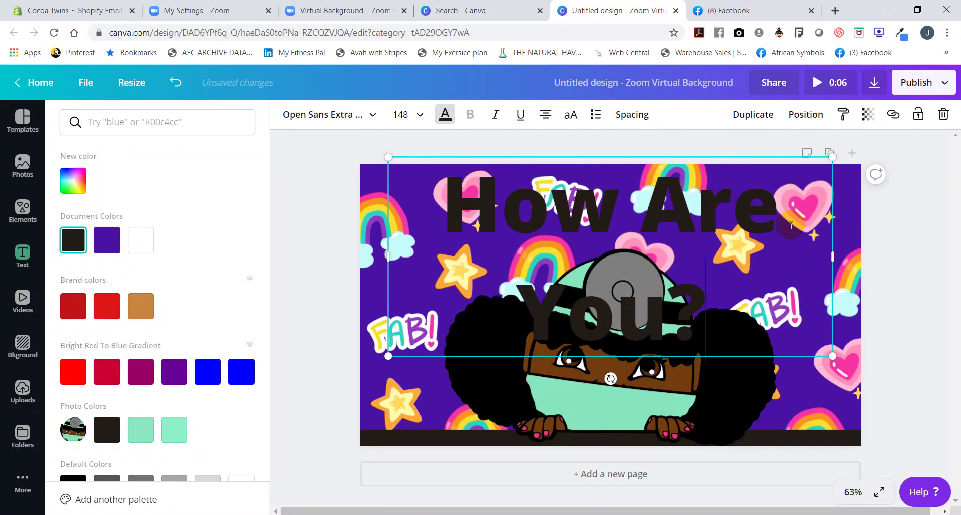
Step: Make 'How Are You?' white, set it to 72 then enlarge to 100, centred at the top
{"action": "left_click", "coordinate": [419, 114]}
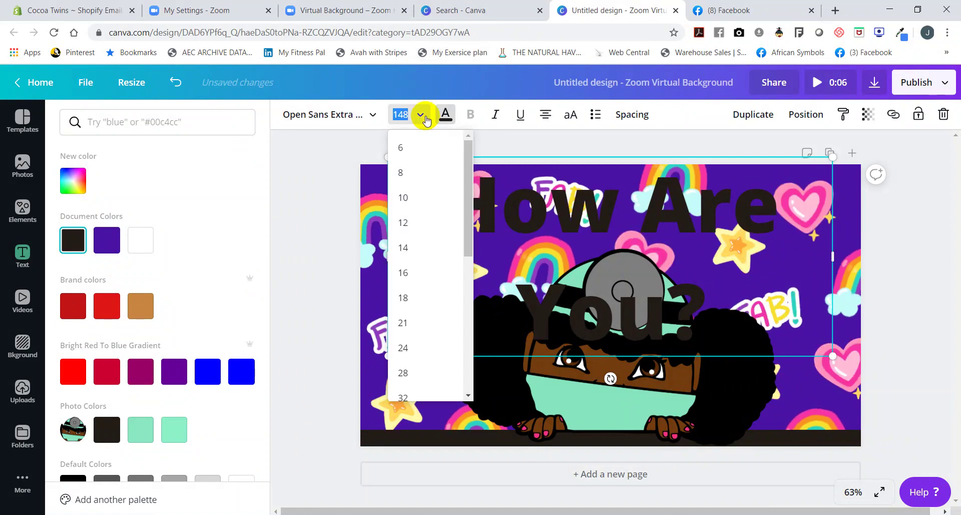
{"action": "left_click", "coordinate": [447, 114]}
{"action": "left_click", "coordinate": [445, 114]}
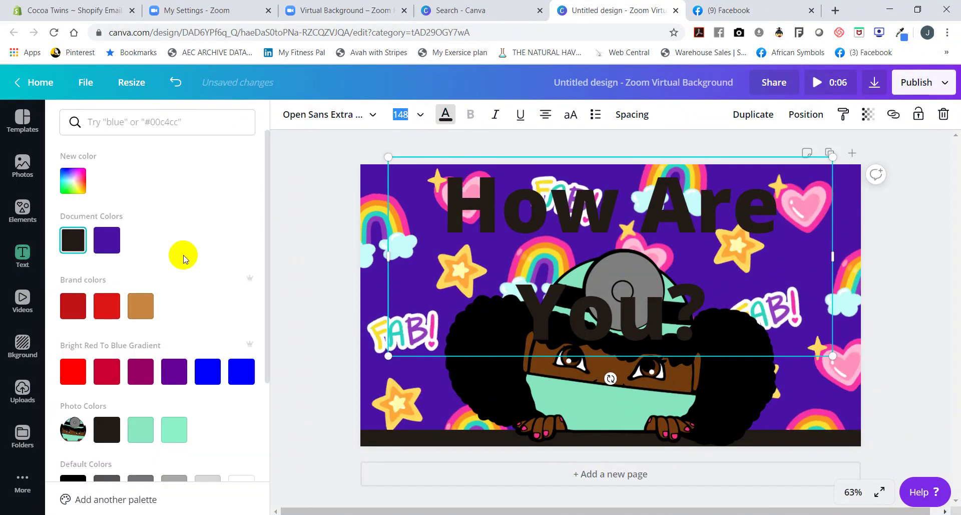
{"action": "scroll", "coordinate": [268, 318], "scroll_direction": "down", "scroll_amount": 3}
{"action": "left_click", "coordinate": [241, 351]}
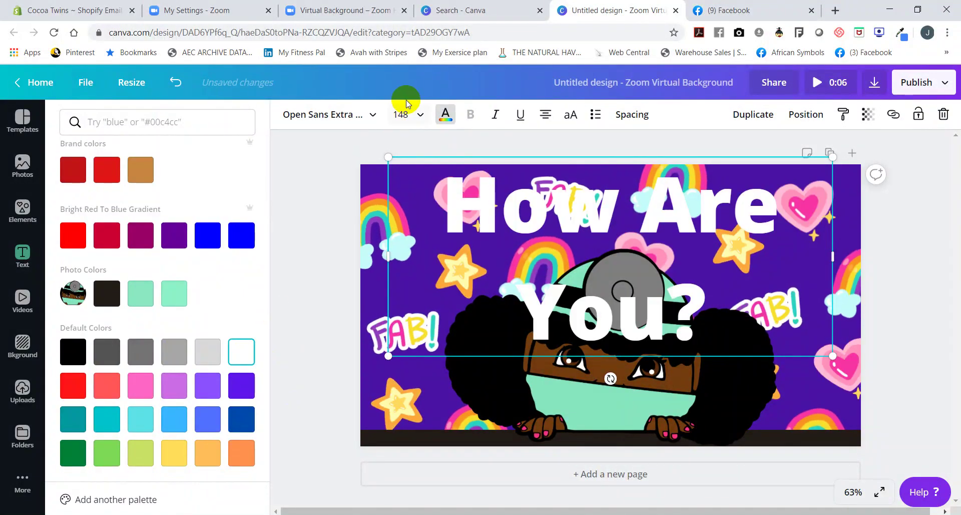
{"action": "left_click", "coordinate": [404, 114]}
{"action": "type", "text": "7"}
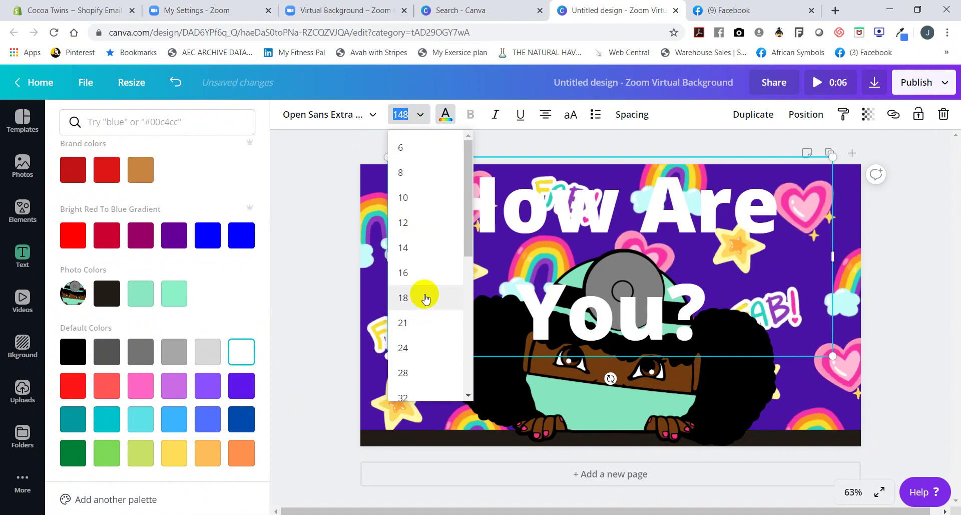
{"action": "type", "text": "2"}
{"action": "key", "text": "Return"}
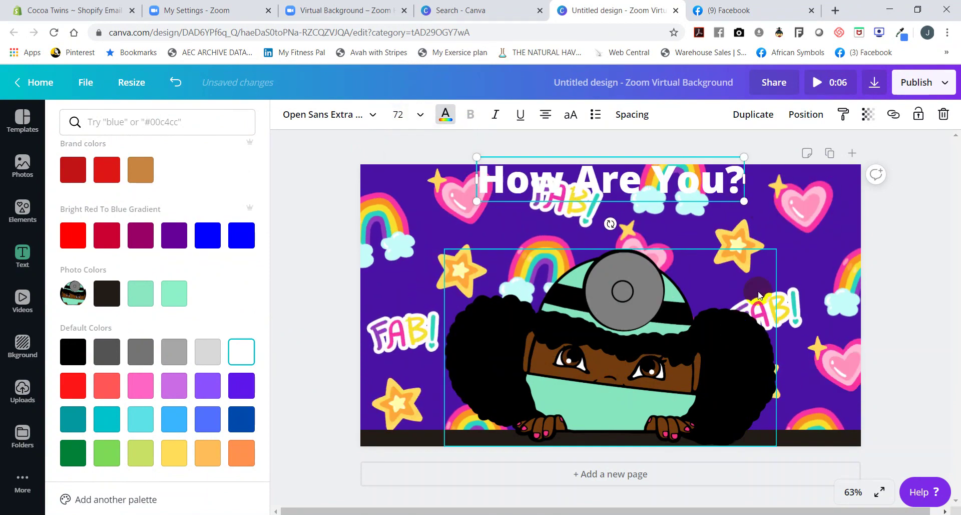
{"action": "left_click_drag", "start_coordinate": [754, 204], "coordinate": [871, 303]}
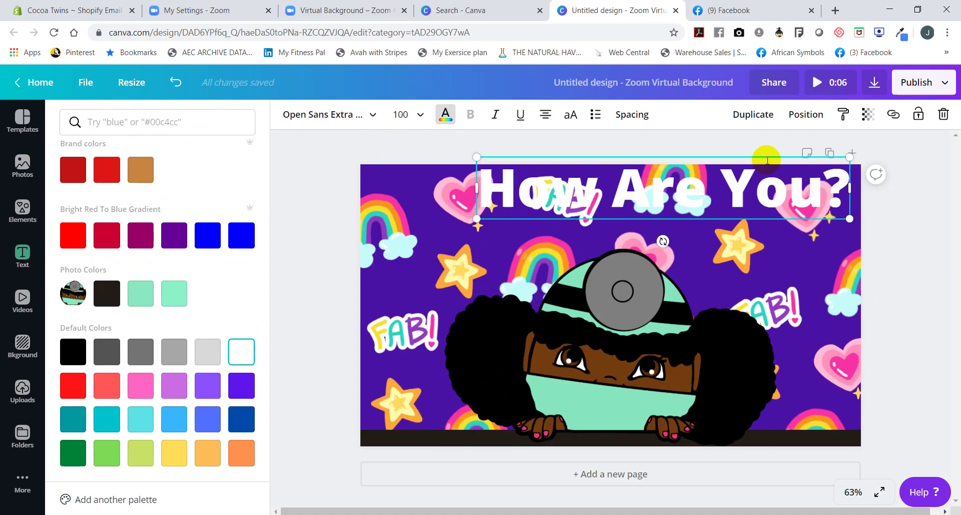
{"action": "left_click_drag", "start_coordinate": [765, 155], "coordinate": [713, 173]}
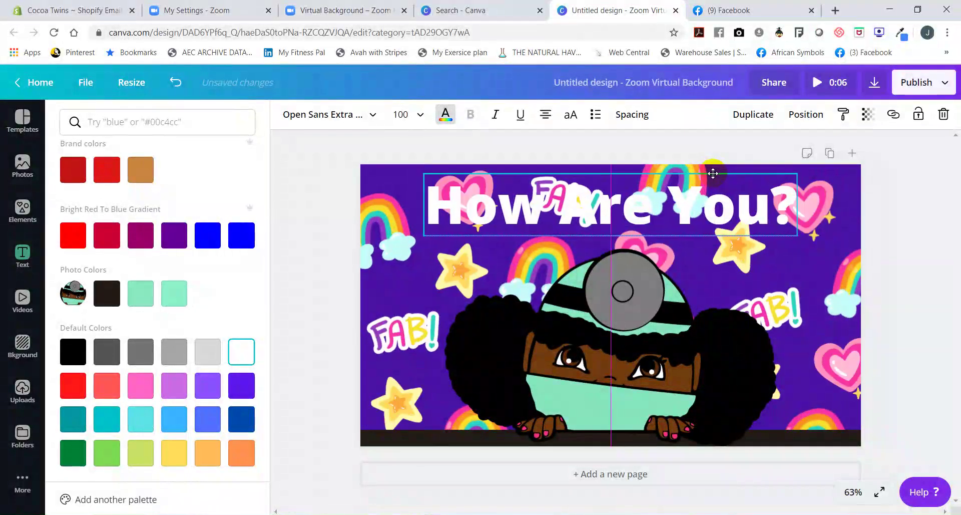
Step: Move the dark bar to the top, make it semi-transparent mint green, and send it backward
{"action": "left_click", "coordinate": [759, 439]}
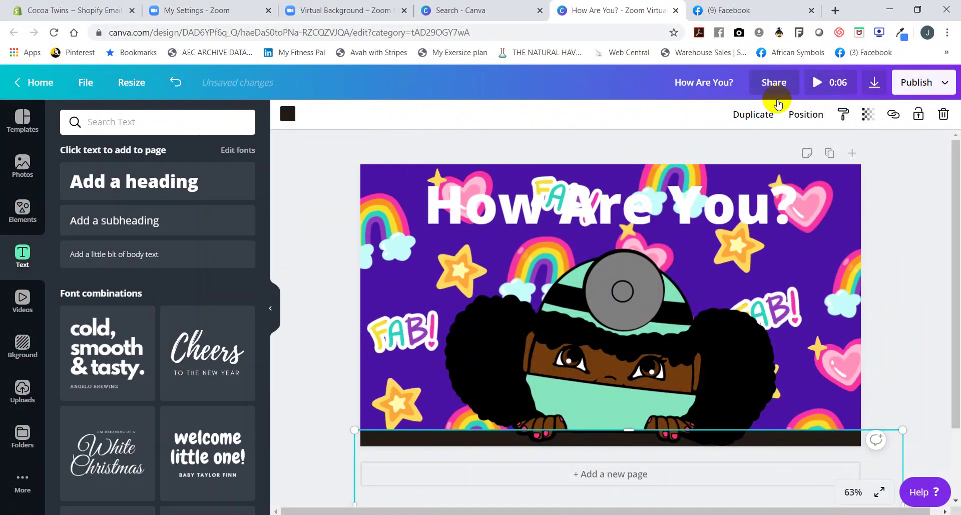
{"action": "left_click_drag", "start_coordinate": [736, 453], "coordinate": [705, 121]}
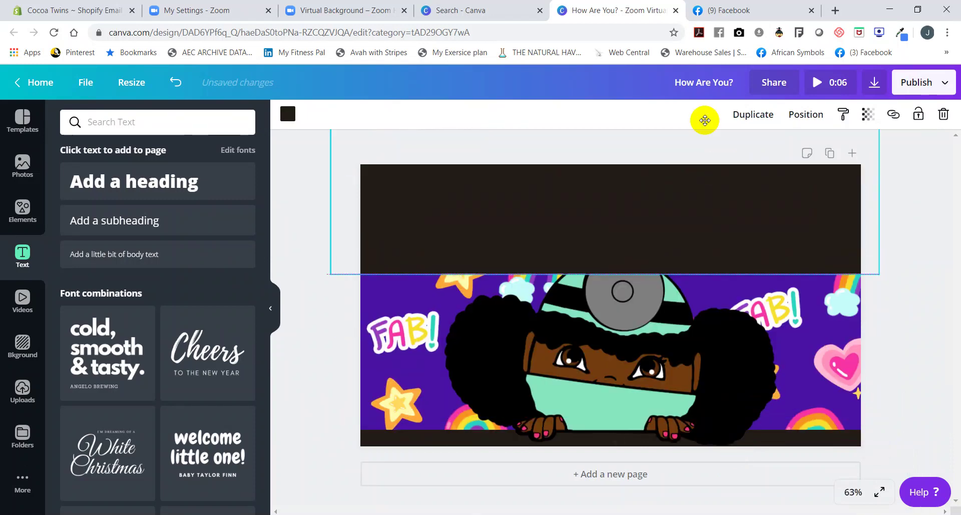
{"action": "left_click_drag", "start_coordinate": [727, 179], "coordinate": [728, 191]}
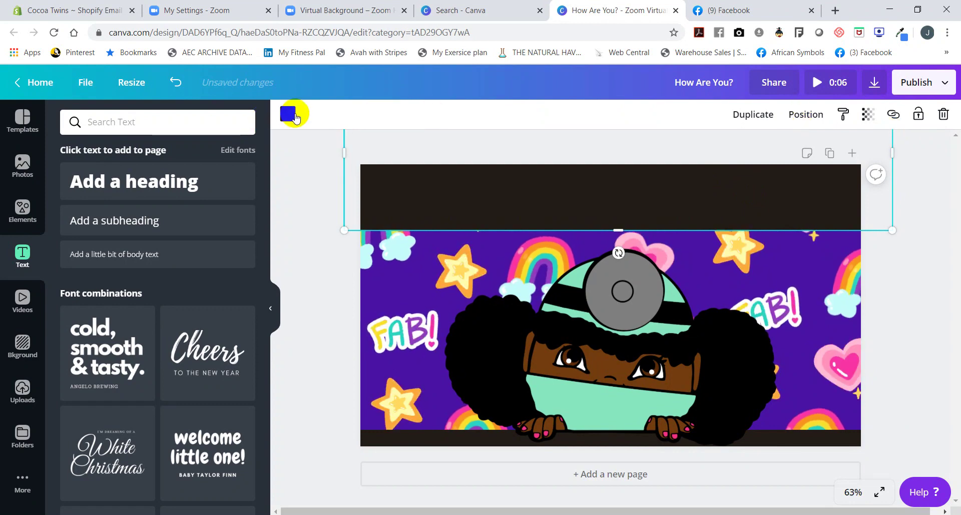
{"action": "left_click", "coordinate": [296, 117]}
{"action": "scroll", "coordinate": [175, 438], "scroll_direction": "down", "scroll_amount": 3}
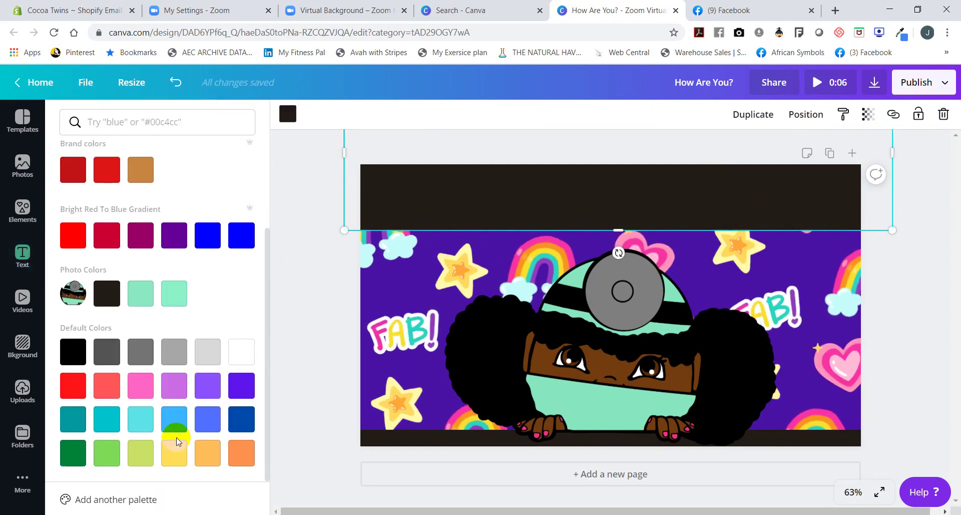
{"action": "left_click", "coordinate": [136, 301]}
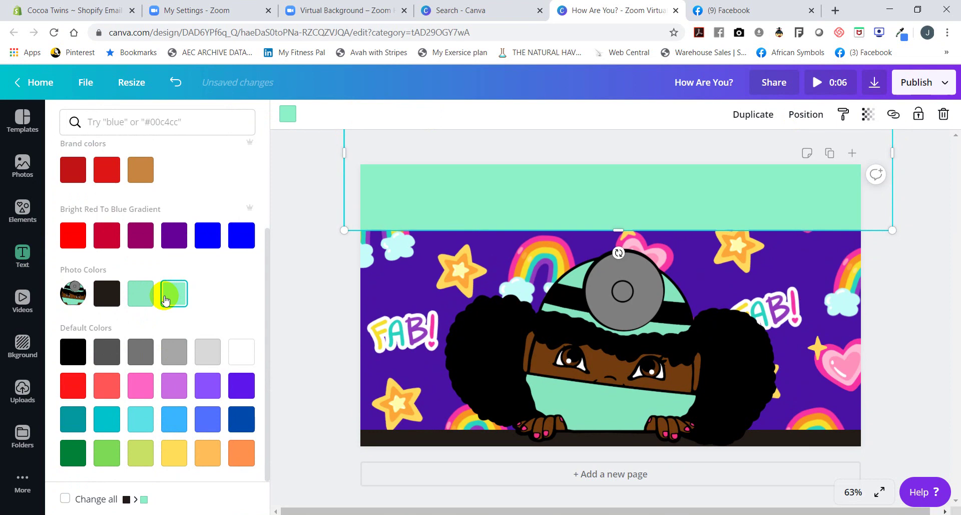
{"action": "left_click", "coordinate": [869, 115]}
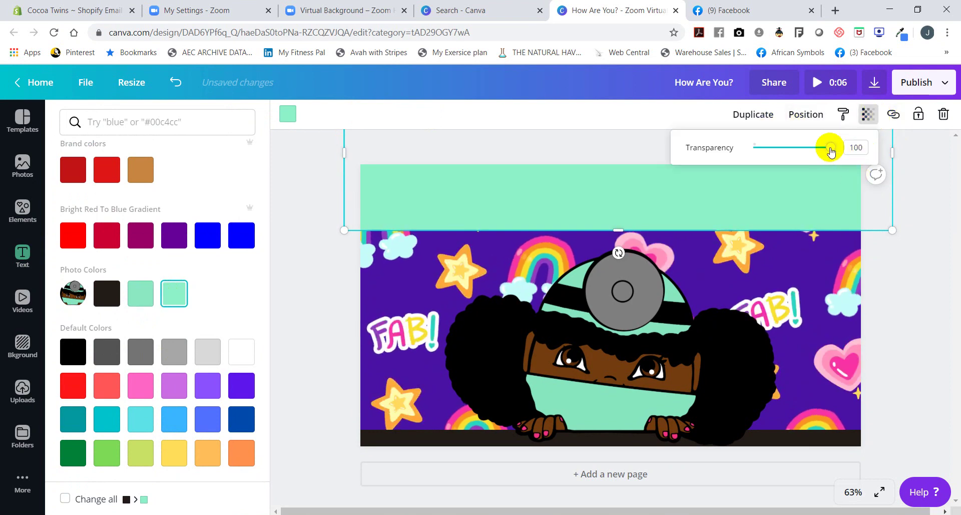
{"action": "left_click_drag", "start_coordinate": [831, 151], "coordinate": [776, 151]}
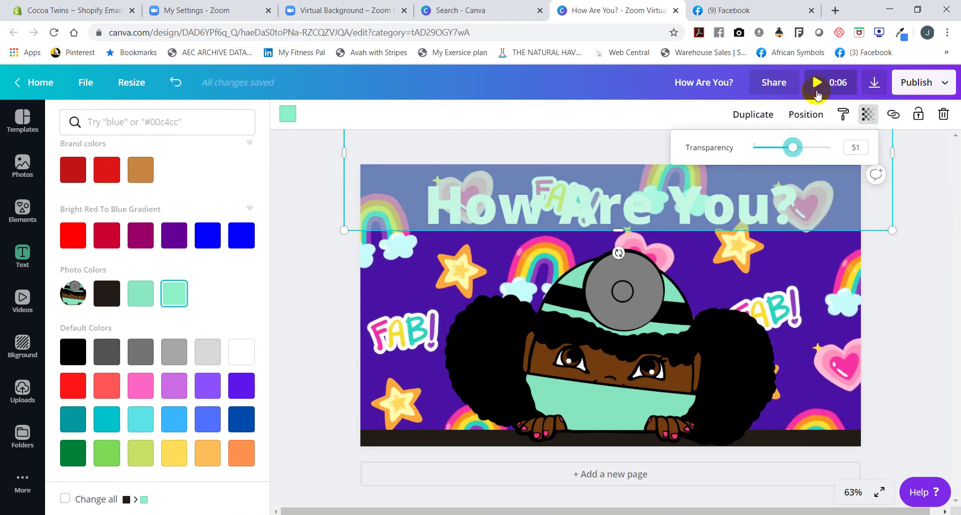
{"action": "left_click", "coordinate": [803, 115]}
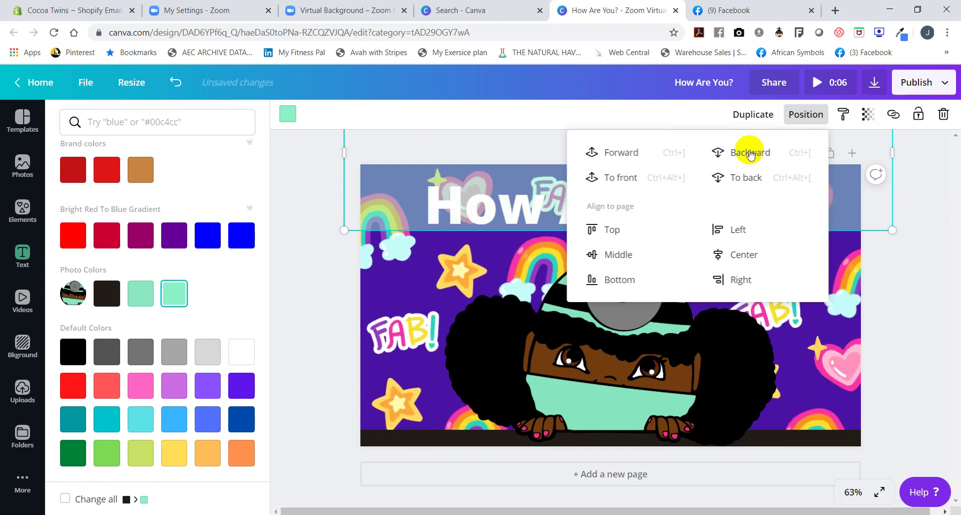
{"action": "left_click", "coordinate": [851, 316]}
Step: Enlarge the How Are You? heading to 122 and make the mint band taller to fit it
{"action": "left_click", "coordinate": [777, 200]}
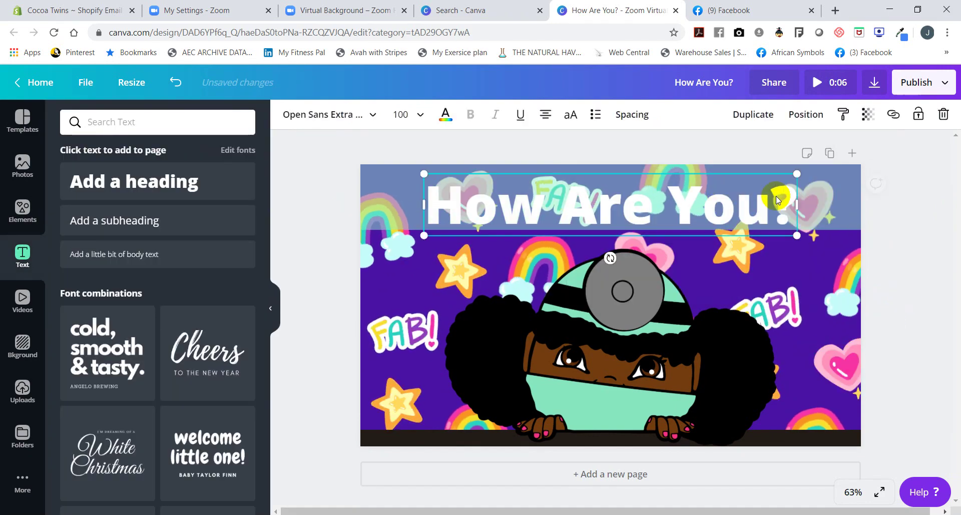
{"action": "left_click_drag", "start_coordinate": [796, 235], "coordinate": [878, 250]}
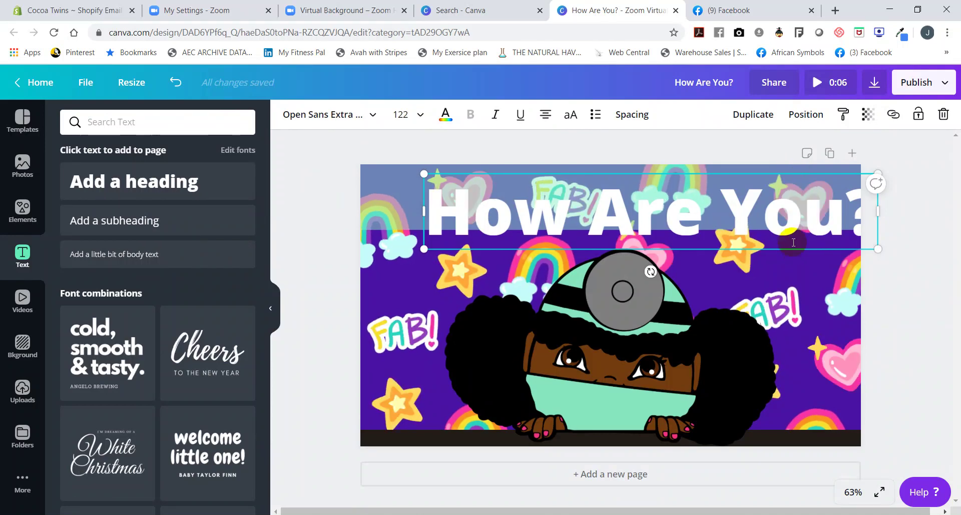
{"action": "left_click", "coordinate": [803, 115]}
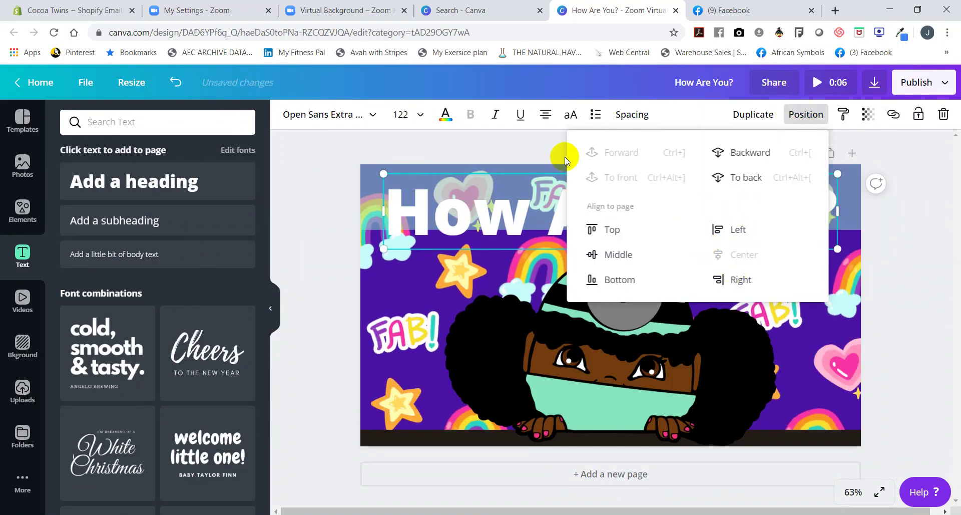
{"action": "left_click", "coordinate": [940, 292]}
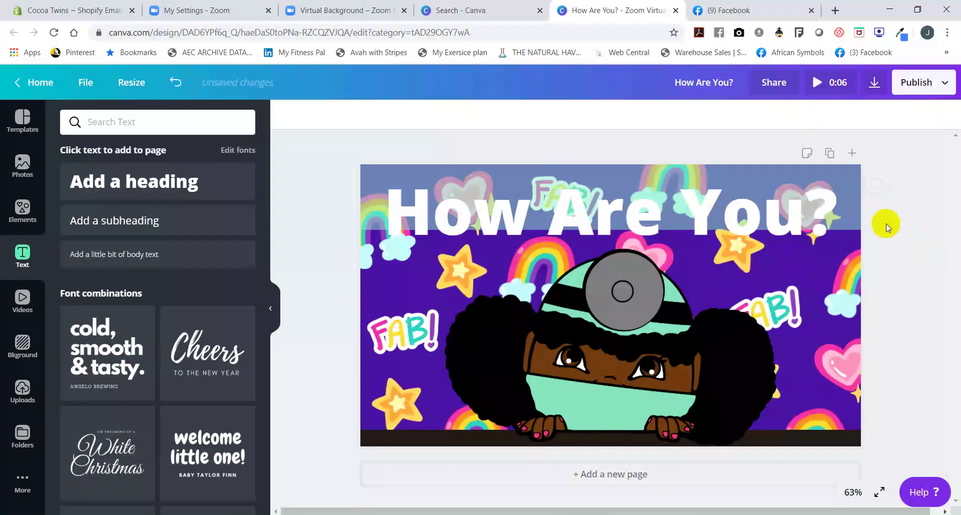
{"action": "left_click", "coordinate": [845, 222]}
{"action": "left_click_drag", "start_coordinate": [613, 228], "coordinate": [649, 223]}
{"action": "left_click", "coordinate": [869, 115]}
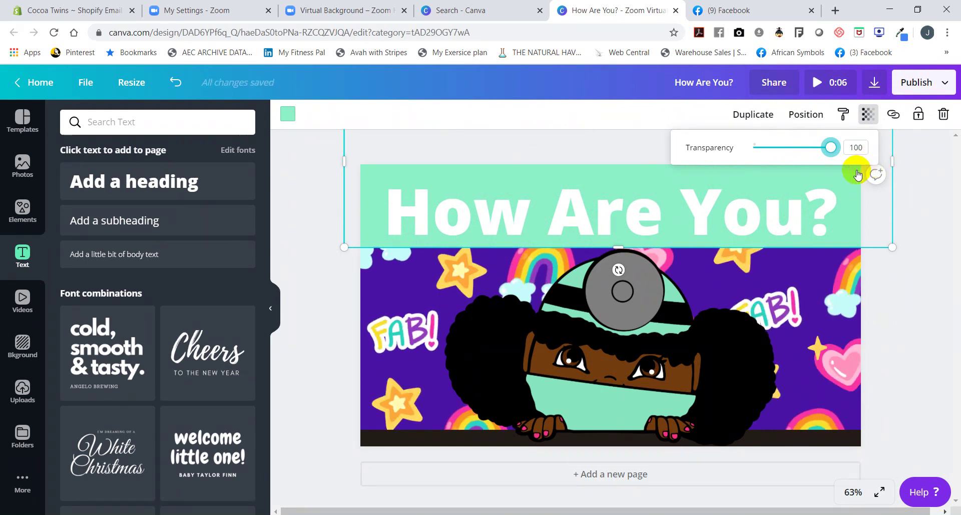
Step: Delete the mint band behind the heading and move the girl image higher on the page
{"action": "left_click", "coordinate": [843, 240]}
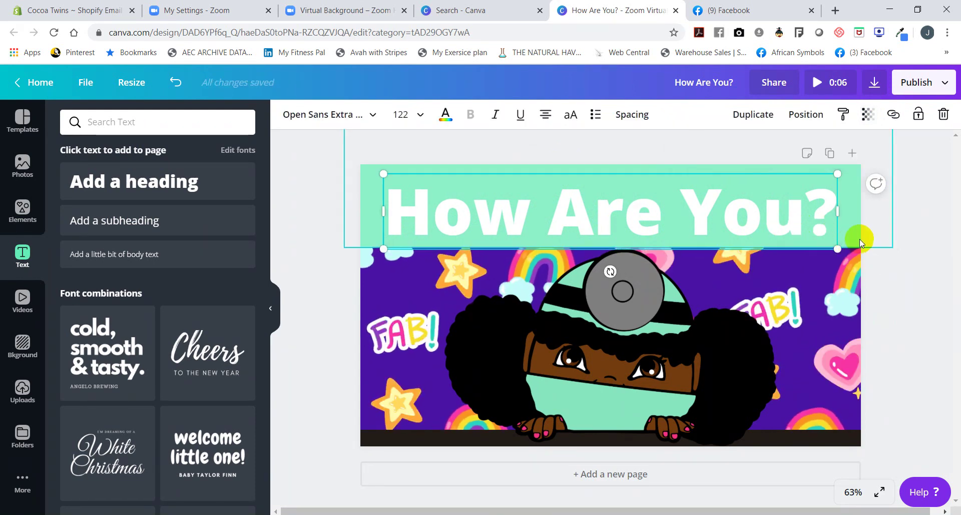
{"action": "key", "text": "Delete"}
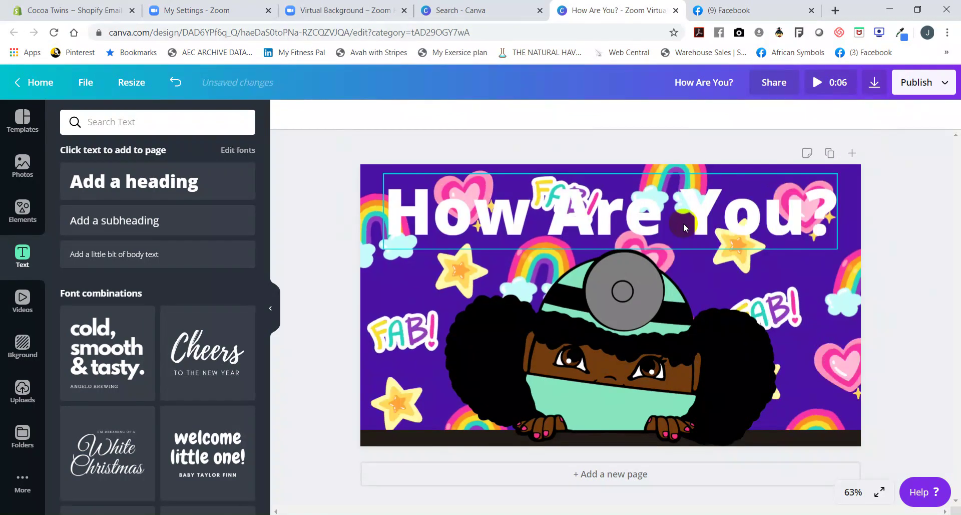
{"action": "left_click", "coordinate": [650, 369]}
{"action": "left_click_drag", "start_coordinate": [650, 369], "coordinate": [652, 302]}
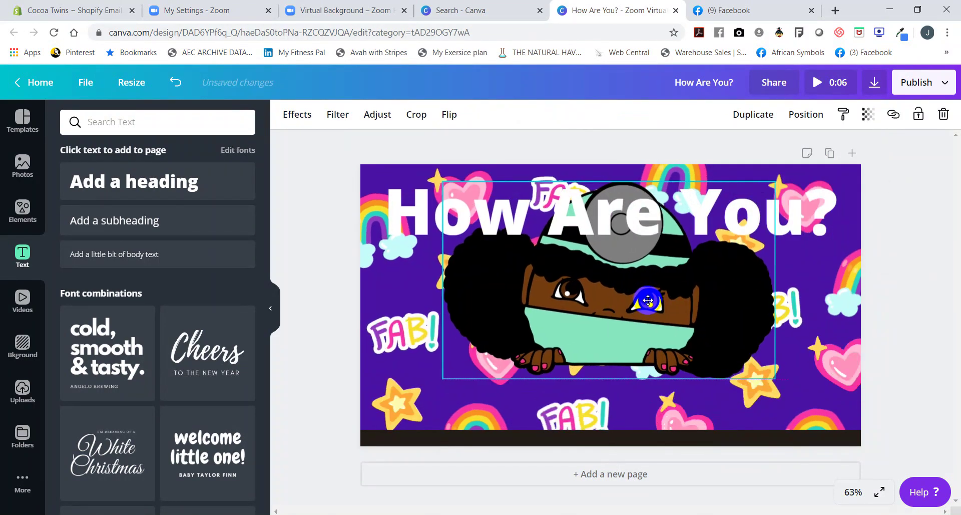
Step: Make the dark bottom bar taller and place the heading on it, enlarged to 132 and centred horizontally
{"action": "left_click", "coordinate": [656, 437]}
{"action": "left_click_drag", "start_coordinate": [626, 430], "coordinate": [627, 363]}
{"action": "left_click_drag", "start_coordinate": [720, 206], "coordinate": [723, 399]}
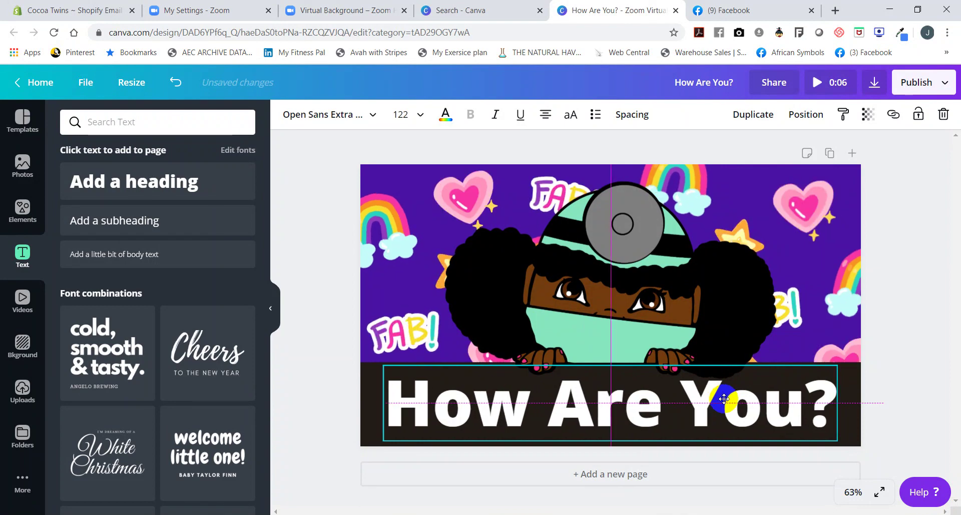
{"action": "left_click_drag", "start_coordinate": [832, 368], "coordinate": [877, 358]}
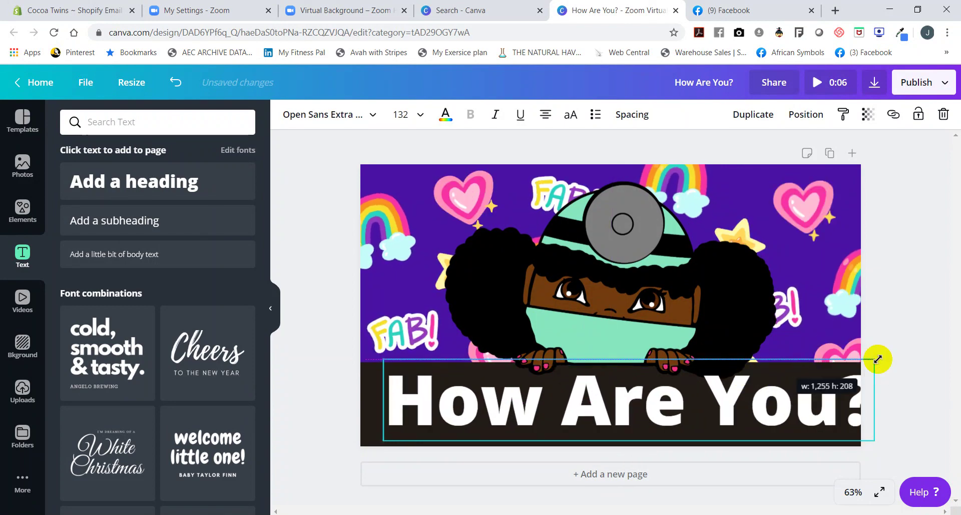
{"action": "left_click", "coordinate": [791, 113]}
{"action": "left_click", "coordinate": [743, 254]}
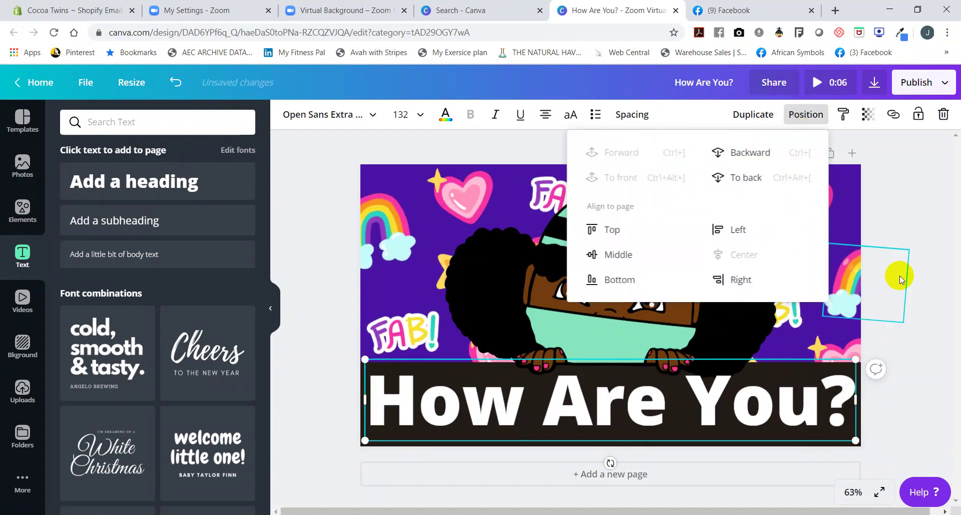
{"action": "left_click", "coordinate": [926, 267]}
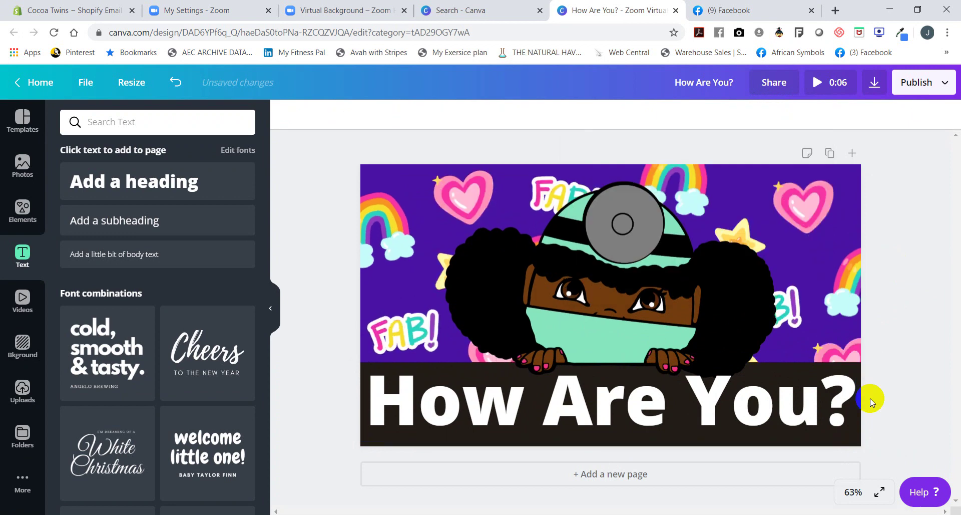
Step: Download the How Are You? design in Video (MP4) format
{"action": "left_click", "coordinate": [875, 86]}
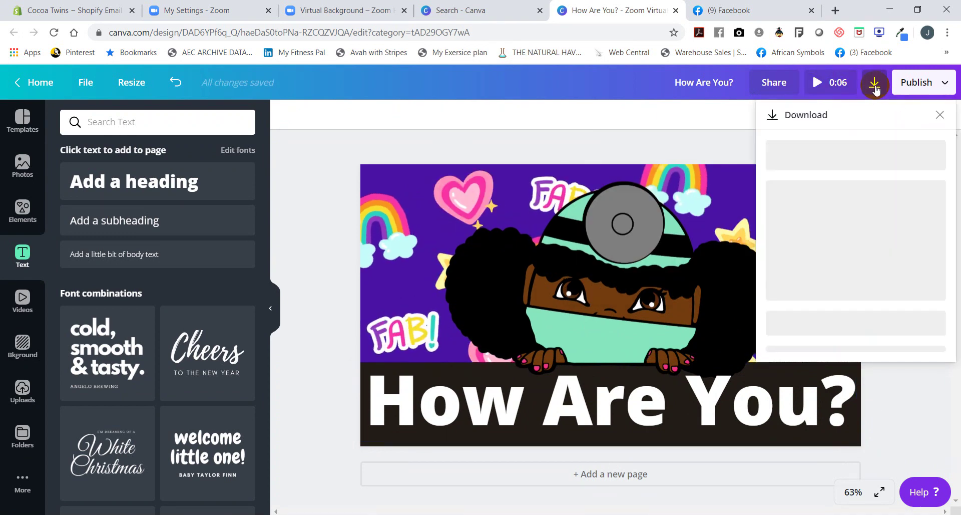
{"action": "left_click", "coordinate": [896, 171]}
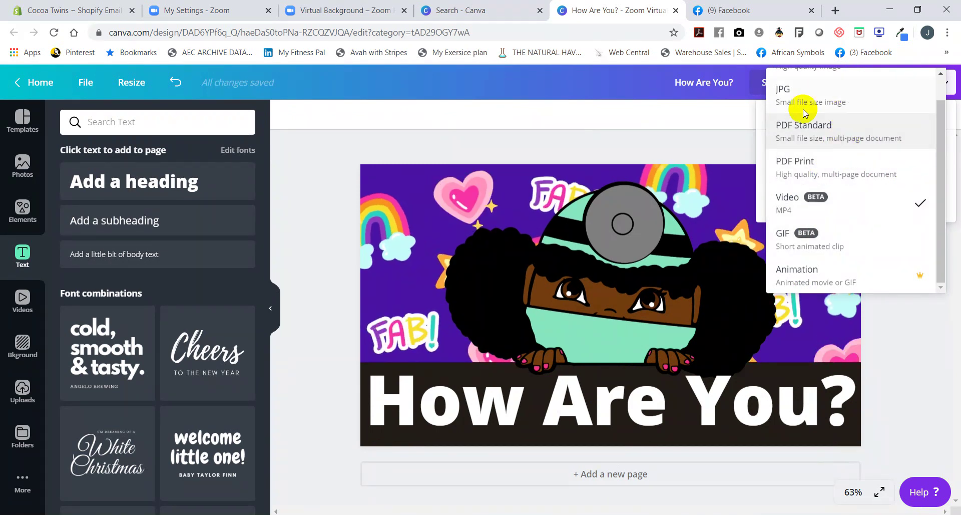
{"action": "left_click", "coordinate": [824, 210]}
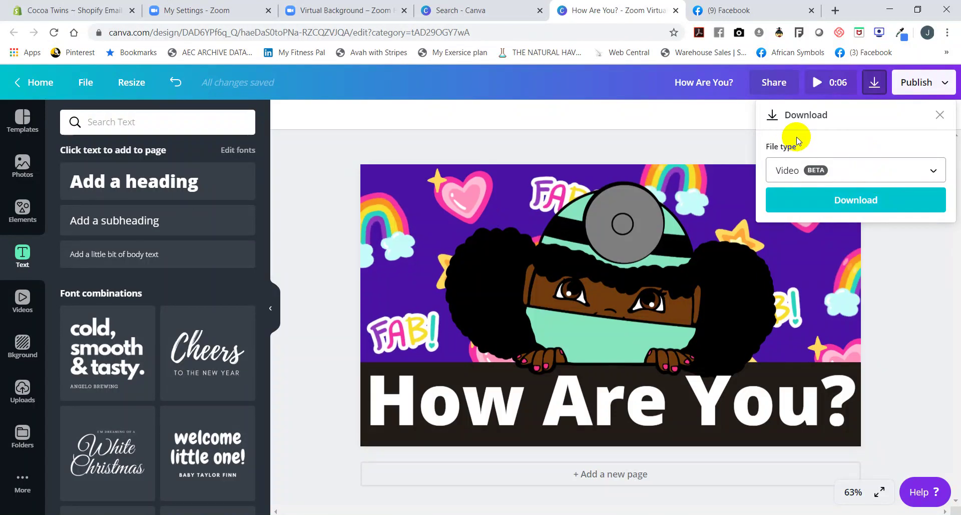
{"action": "left_click", "coordinate": [869, 203]}
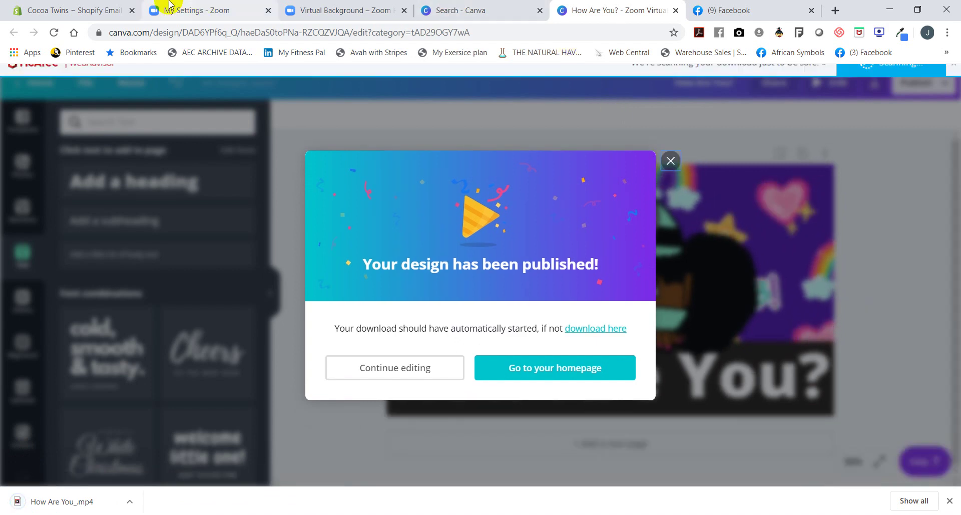
Step: Bring up the Zoom desktop app's Settings and open the Virtual Background add-background options
{"action": "left_click", "coordinate": [349, 12]}
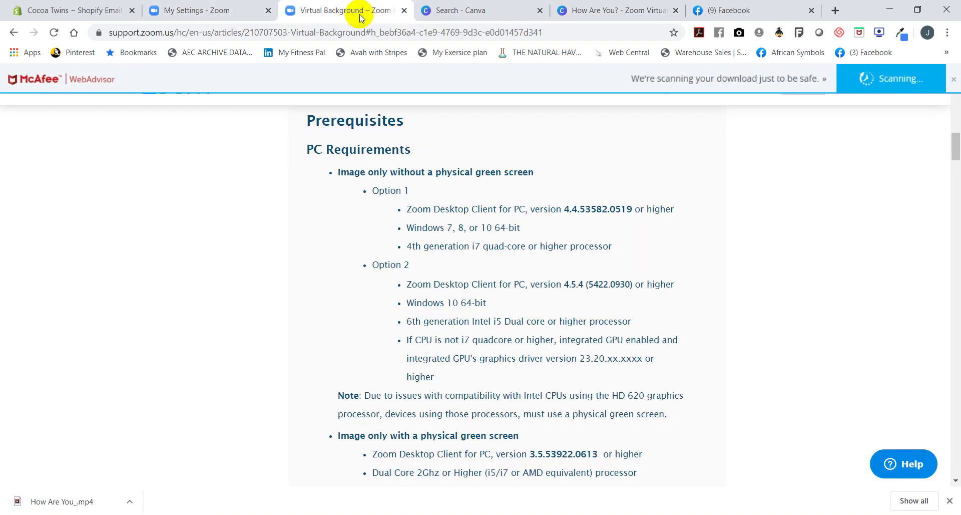
{"action": "left_click", "coordinate": [192, 12]}
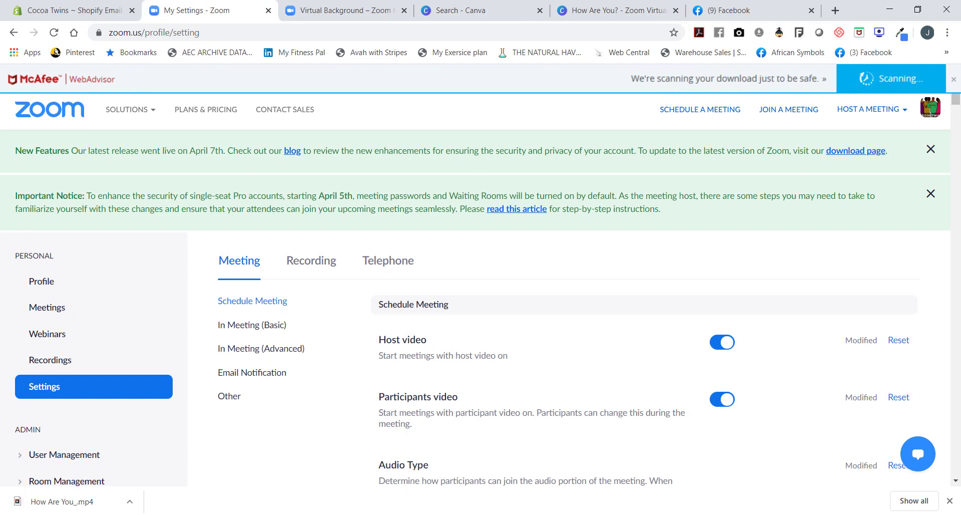
{"action": "key", "text": "alt+Tab"}
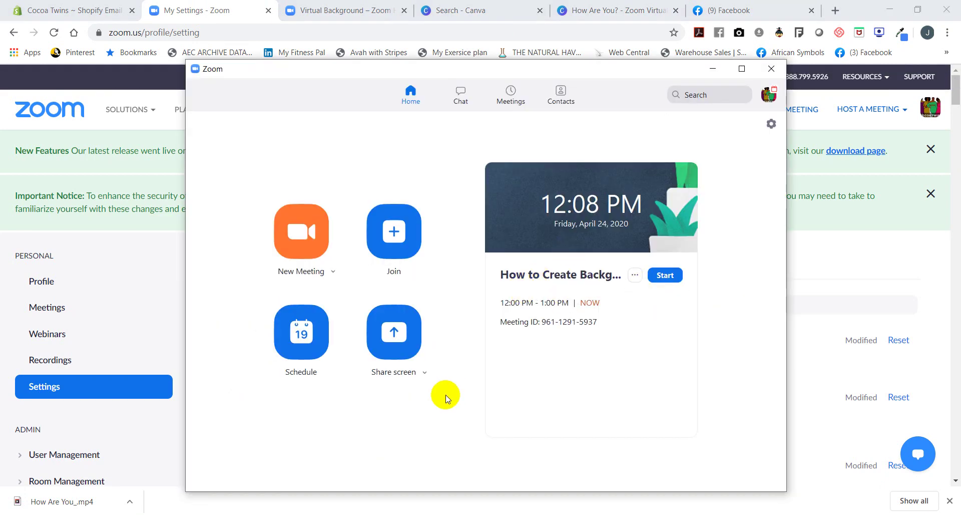
{"action": "left_click", "coordinate": [425, 372]}
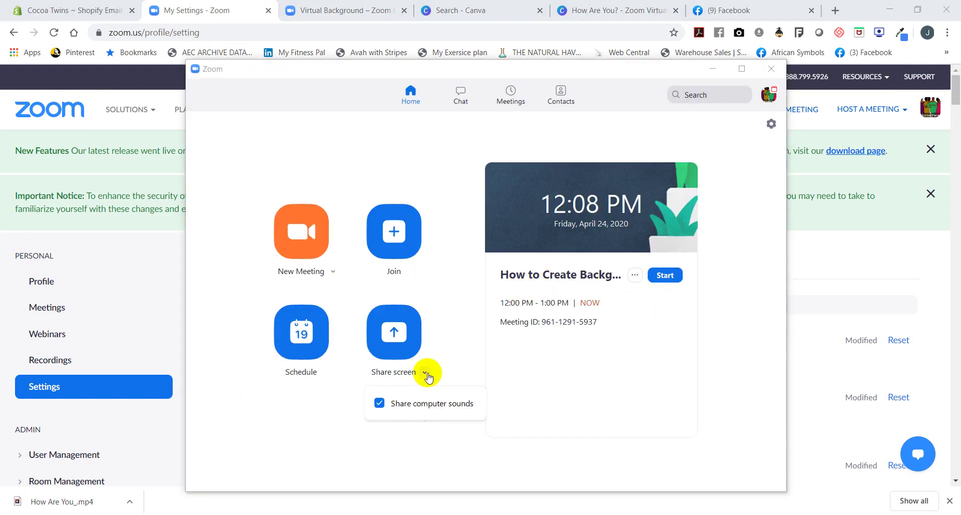
{"action": "left_click", "coordinate": [770, 124]}
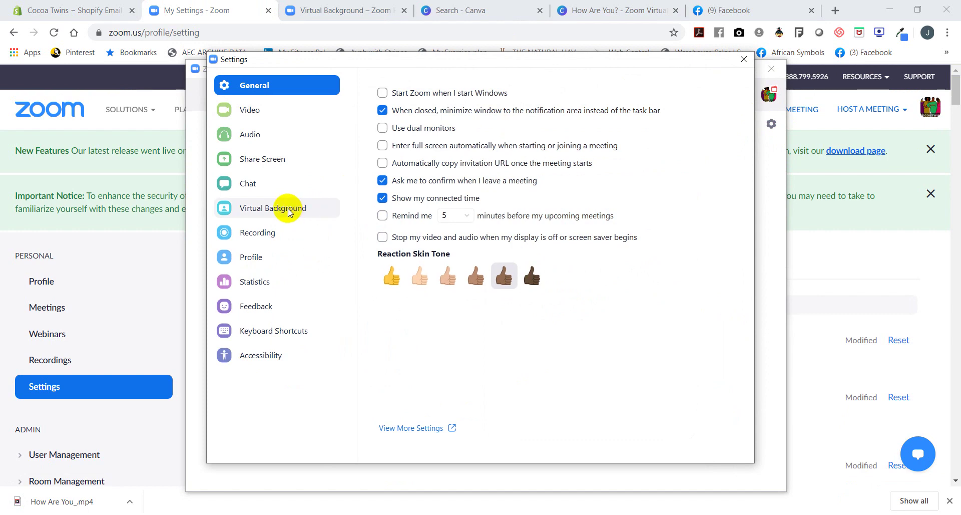
{"action": "left_click", "coordinate": [289, 211]}
{"action": "left_click", "coordinate": [699, 289]}
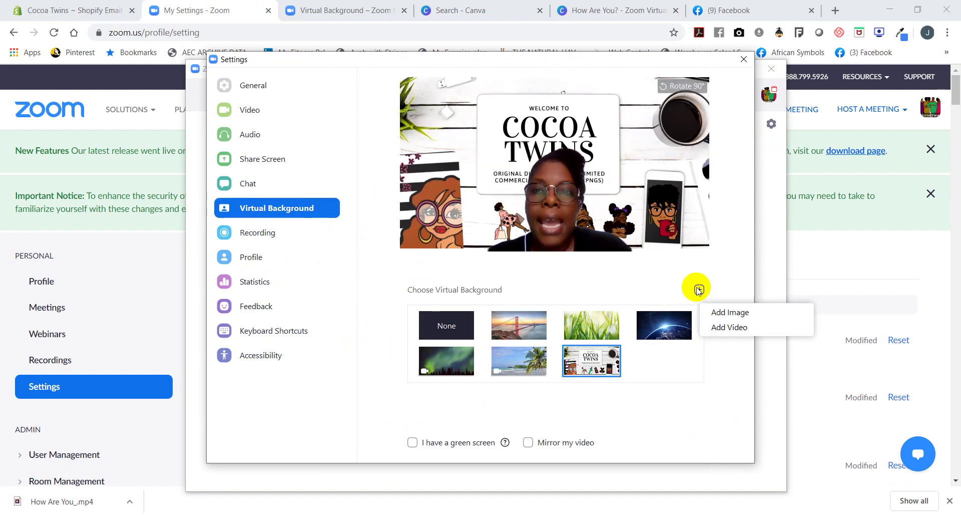
Step: Browse Downloads in the Add Image picker, enlarged, in Details view sorted by date newest first
{"action": "left_click", "coordinate": [729, 312]}
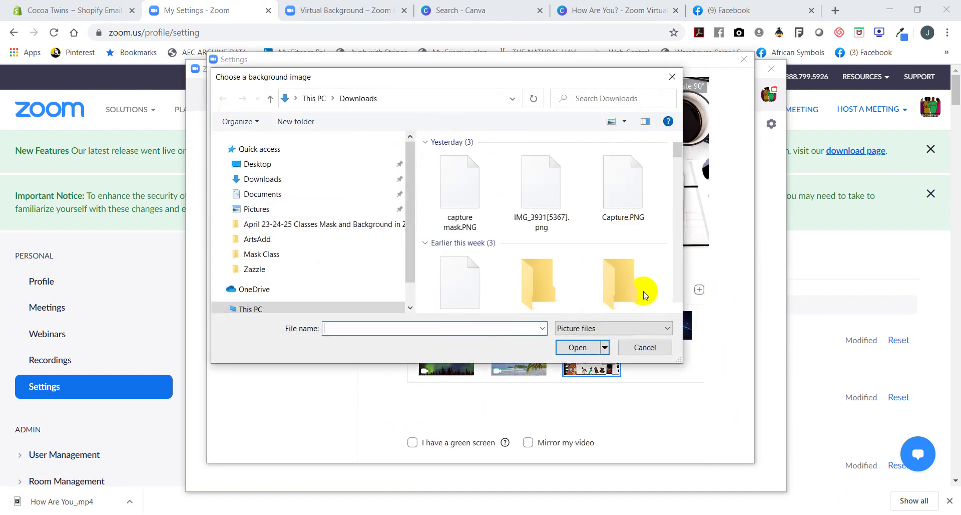
{"action": "left_click", "coordinate": [278, 179]}
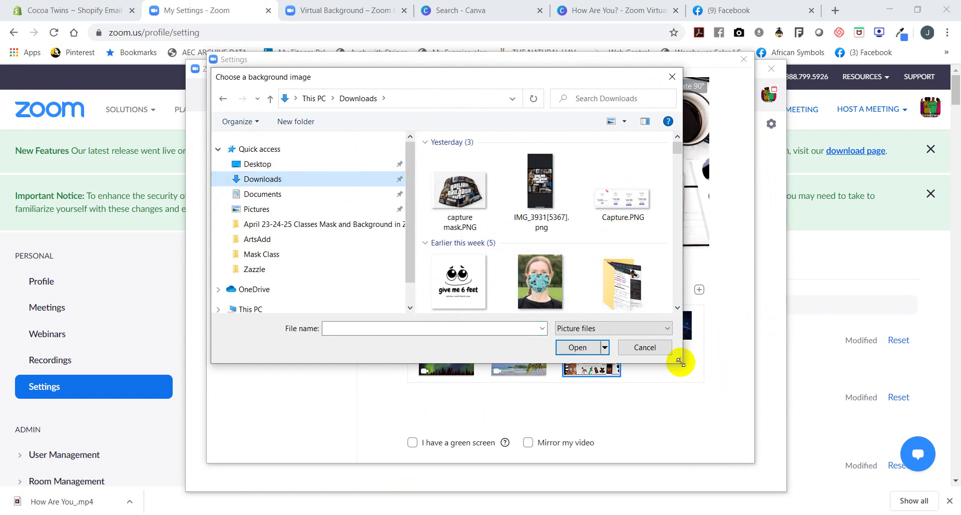
{"action": "left_click_drag", "start_coordinate": [680, 362], "coordinate": [803, 467]}
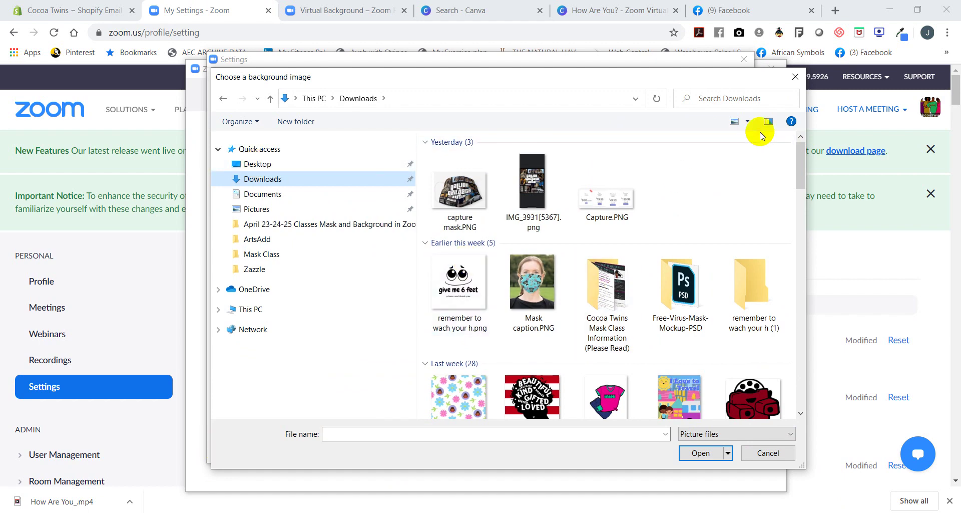
{"action": "left_click", "coordinate": [746, 122]}
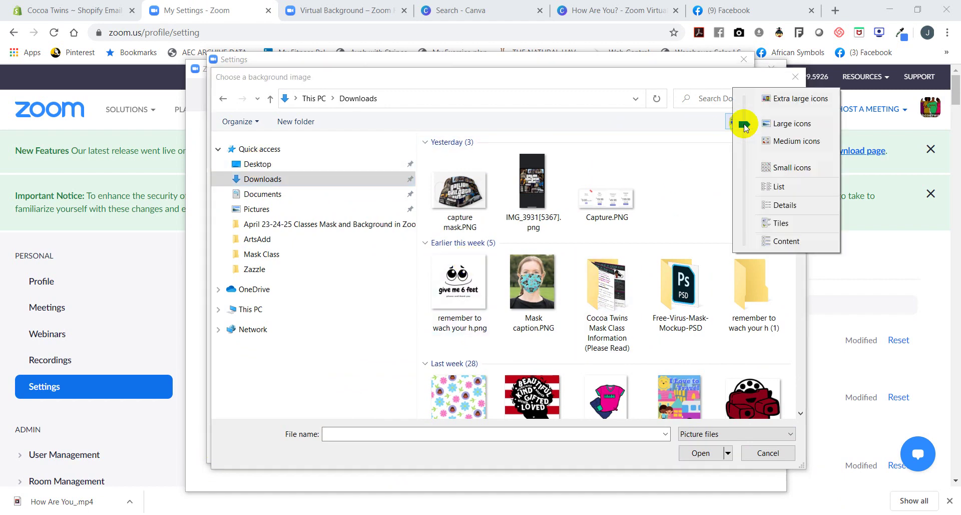
{"action": "left_click", "coordinate": [784, 205]}
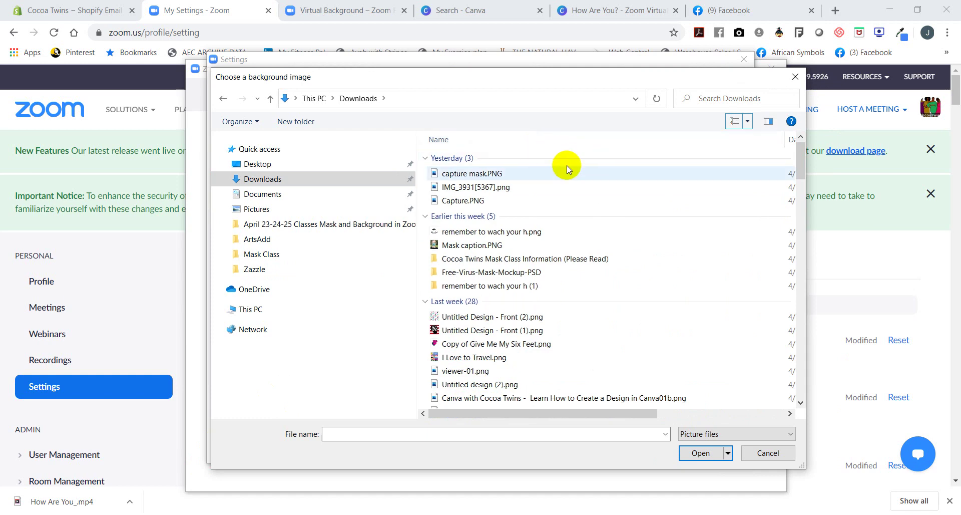
{"action": "left_click", "coordinate": [747, 122]}
{"action": "left_click", "coordinate": [783, 122]}
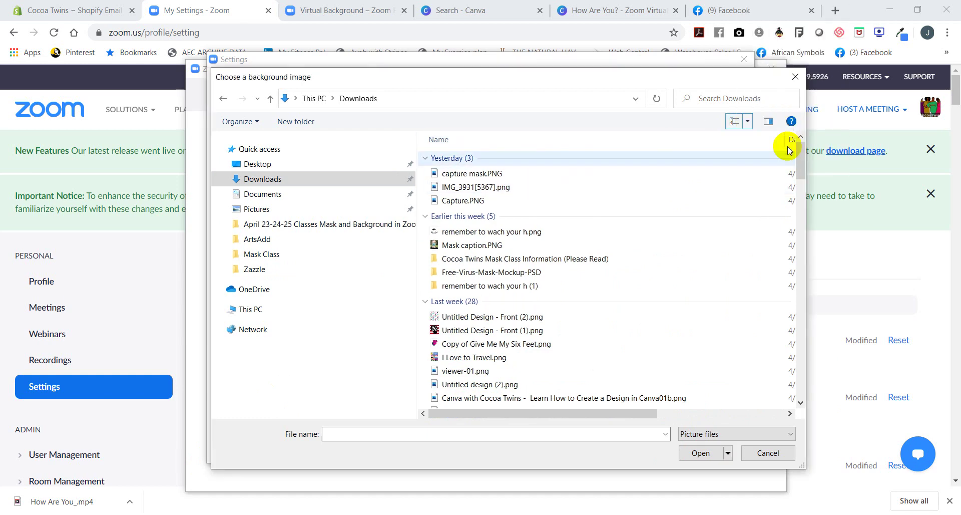
{"action": "left_click_drag", "start_coordinate": [785, 135], "coordinate": [630, 140]}
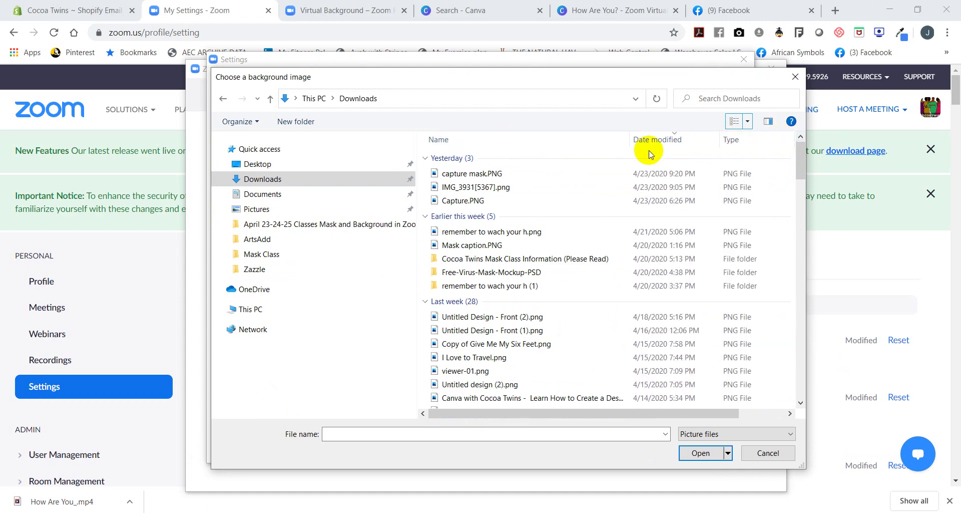
{"action": "left_click", "coordinate": [661, 140]}
{"action": "left_click", "coordinate": [661, 139]}
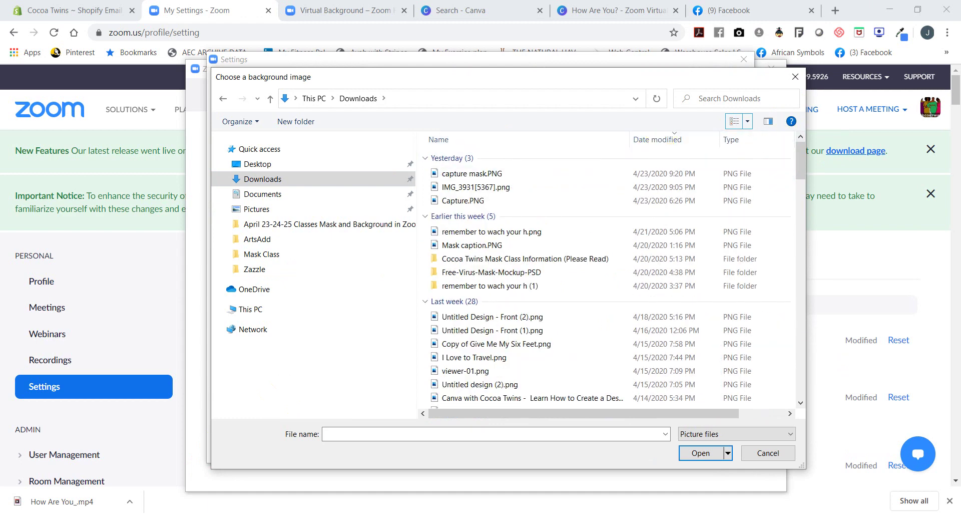
Step: Reveal How Are You_.mp4 using Chrome's Show in folder, cancel the picker, and move Settings aside
{"action": "left_click", "coordinate": [131, 500]}
{"action": "left_click", "coordinate": [163, 457]}
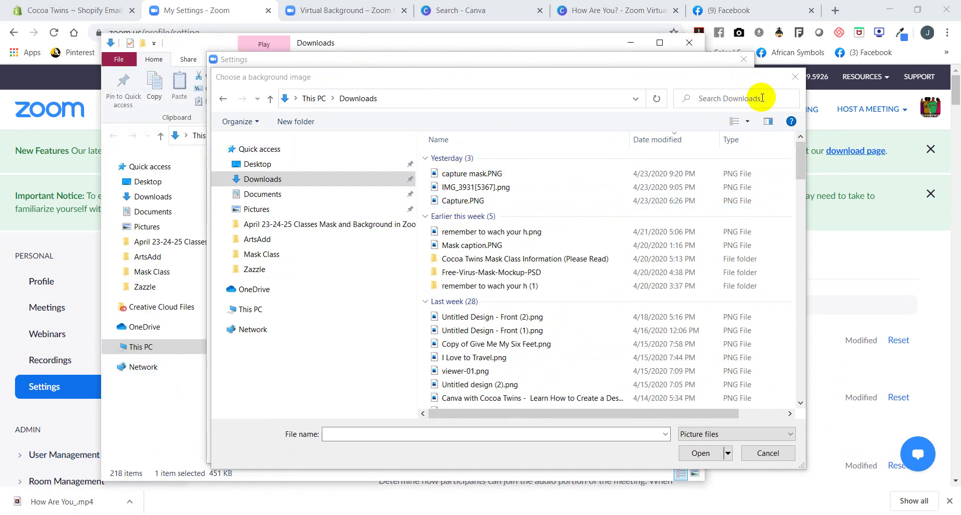
{"action": "left_click", "coordinate": [797, 79]}
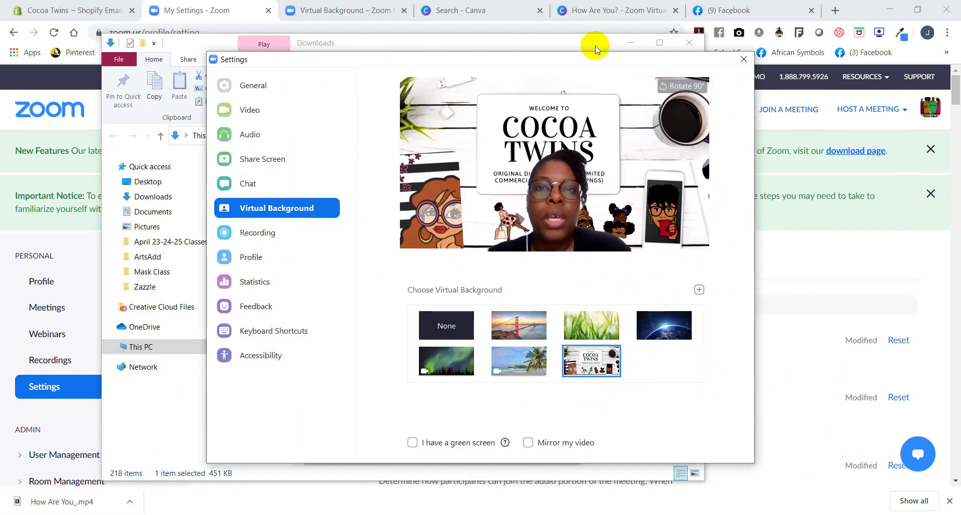
{"action": "mouse_move", "coordinate": [513, 61]}
{"action": "left_mouse_down"}
{"action": "mouse_move", "coordinate": [734, 354]}
{"action": "mouse_move", "coordinate": [498, 60]}
{"action": "left_mouse_up"}
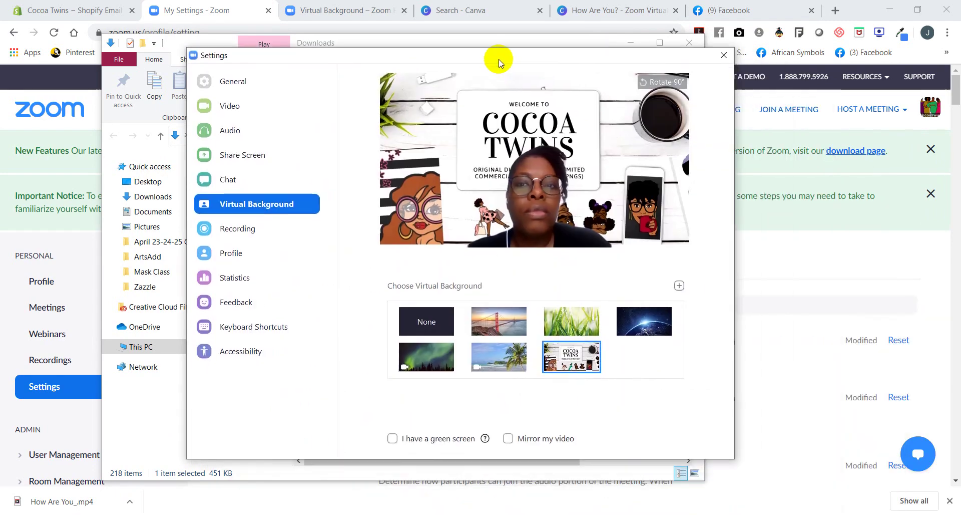
Step: Add How Are You_.mp4 from Downloads as a Zoom virtual background video
{"action": "left_click", "coordinate": [679, 288]}
{"action": "left_click", "coordinate": [708, 325]}
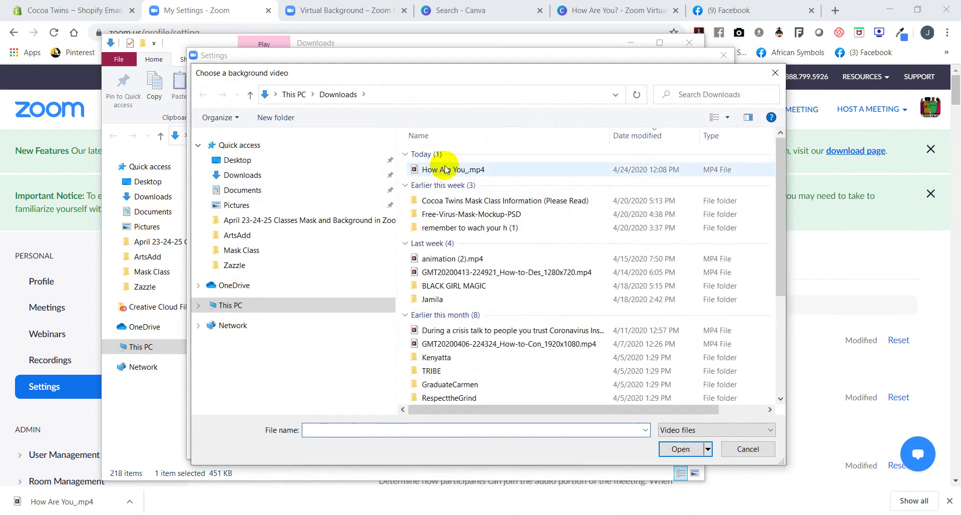
{"action": "double_click", "coordinate": [444, 170]}
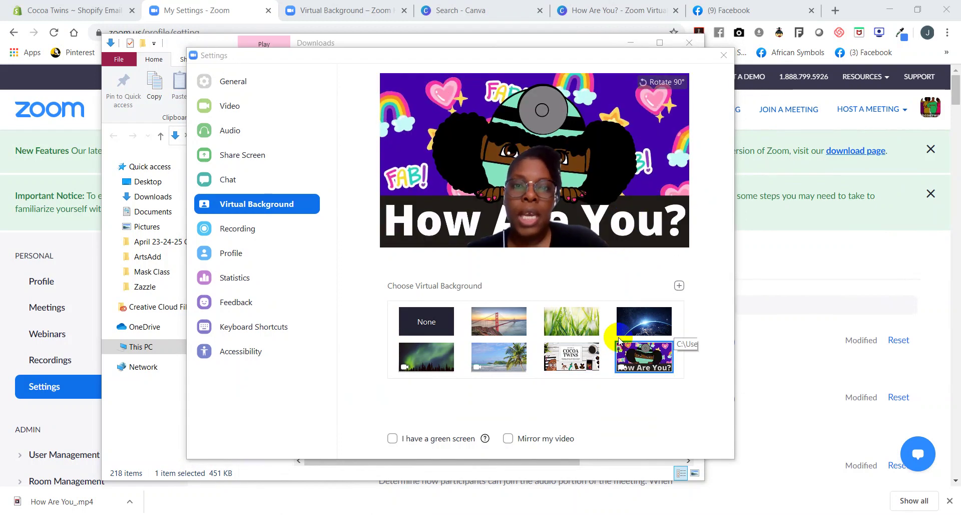